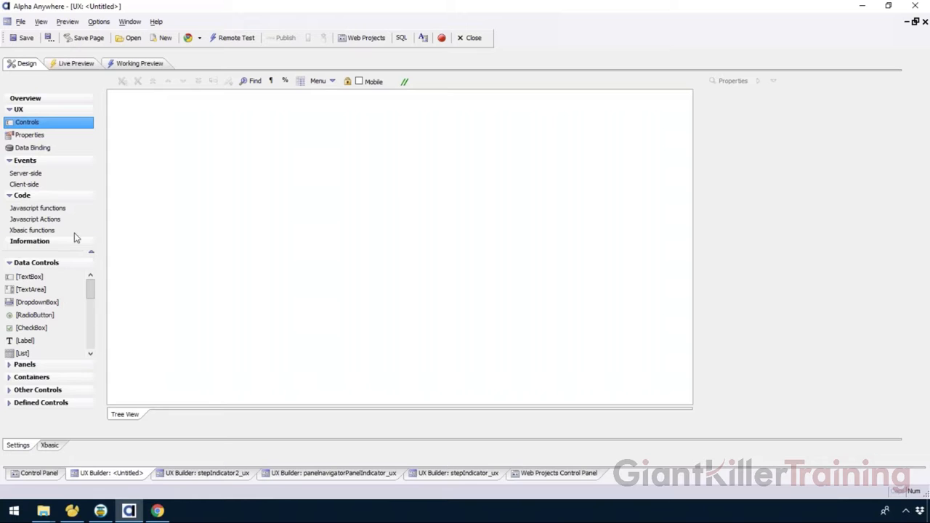
Step: Use Quick Panels to insert the pre-defined layout Panel Navigator with 3 Panel Cards, each containing a sample text object
{"action": "left_click", "coordinate": [71, 364]}
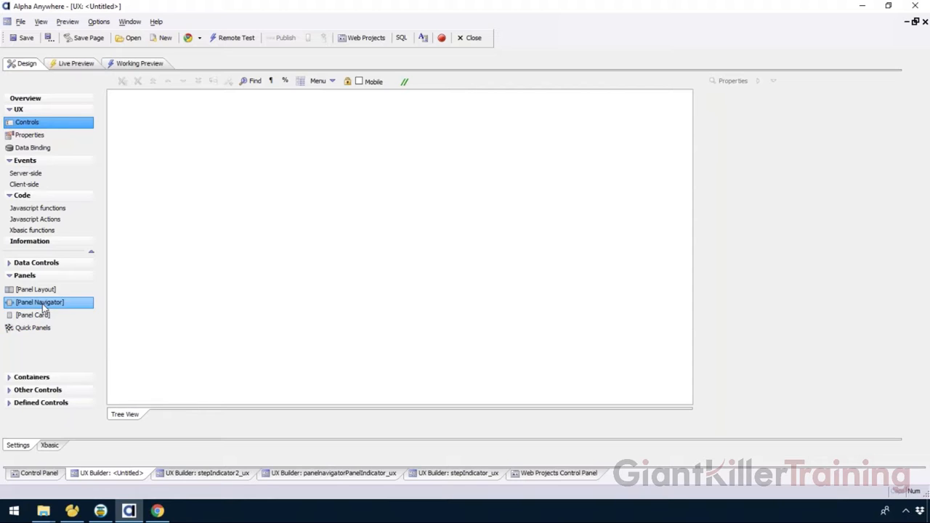
{"action": "left_click", "coordinate": [38, 316]}
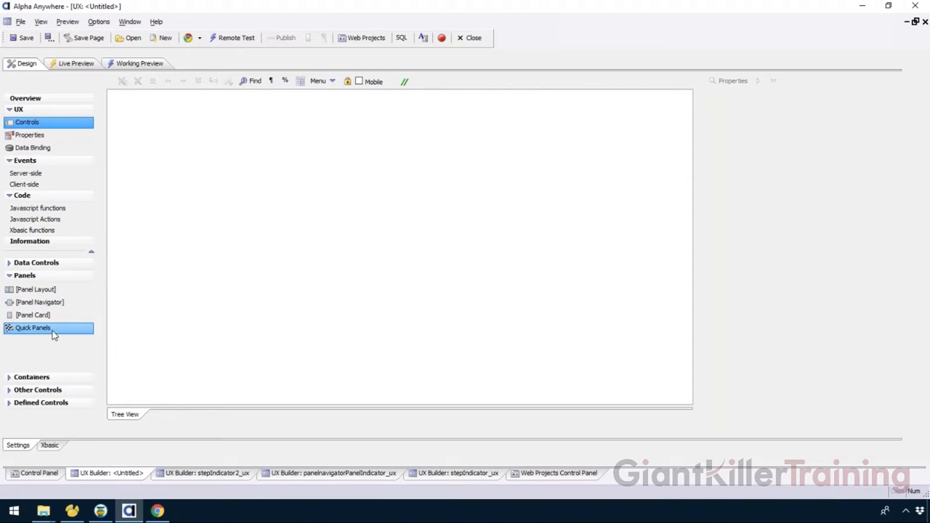
{"action": "double_click", "coordinate": [83, 330]}
{"action": "left_click", "coordinate": [428, 317]}
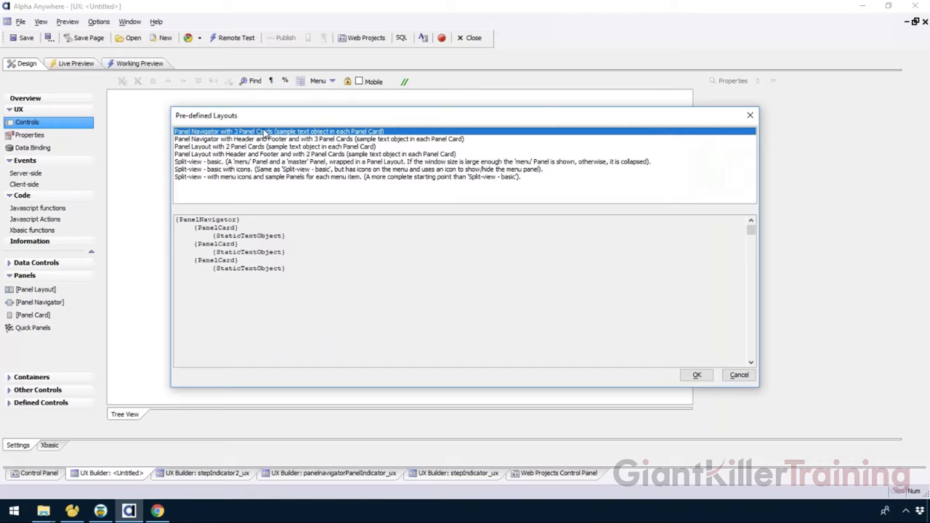
{"action": "left_click", "coordinate": [696, 375]}
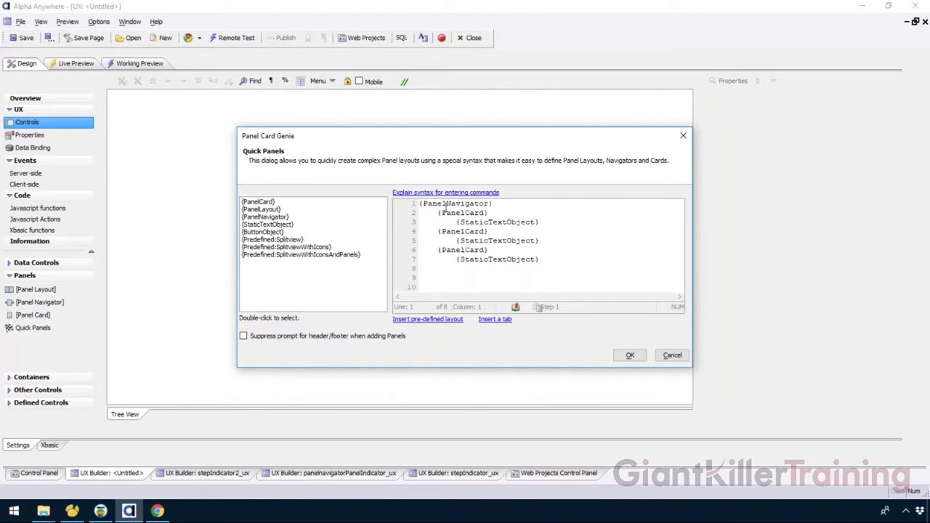
{"action": "left_click", "coordinate": [628, 354]}
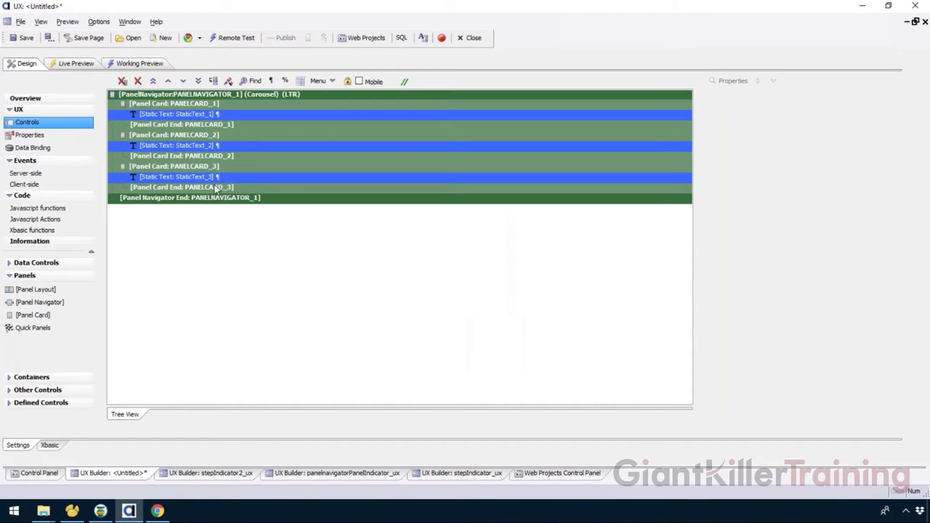
Step: Preview the component in Working Preview and swipe back and forth between the panel cards
{"action": "left_click", "coordinate": [218, 197]}
{"action": "left_click", "coordinate": [183, 114]}
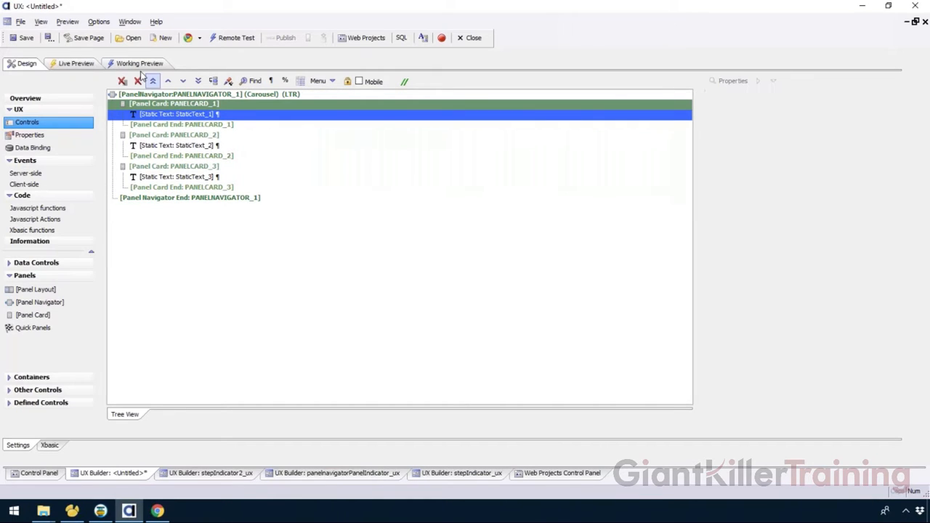
{"action": "left_click", "coordinate": [139, 64]}
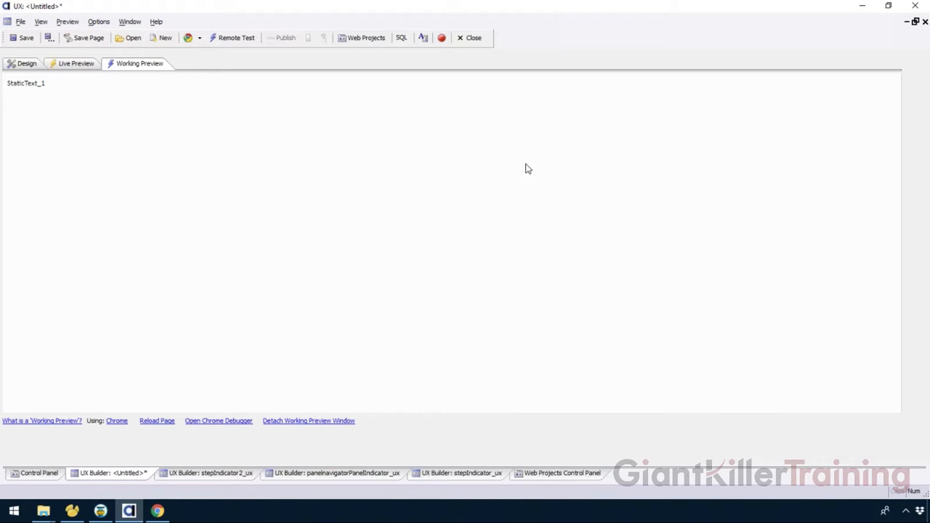
{"action": "left_click_drag", "start_coordinate": [525, 166], "coordinate": [60, 155]}
{"action": "left_click_drag", "start_coordinate": [433, 165], "coordinate": [1, 163]}
{"action": "left_click_drag", "start_coordinate": [272, 164], "coordinate": [531, 166]}
{"action": "left_click_drag", "start_coordinate": [387, 165], "coordinate": [65, 170]}
{"action": "left_click_drag", "start_coordinate": [507, 177], "coordinate": [10, 159]}
{"action": "left_click", "coordinate": [21, 66]}
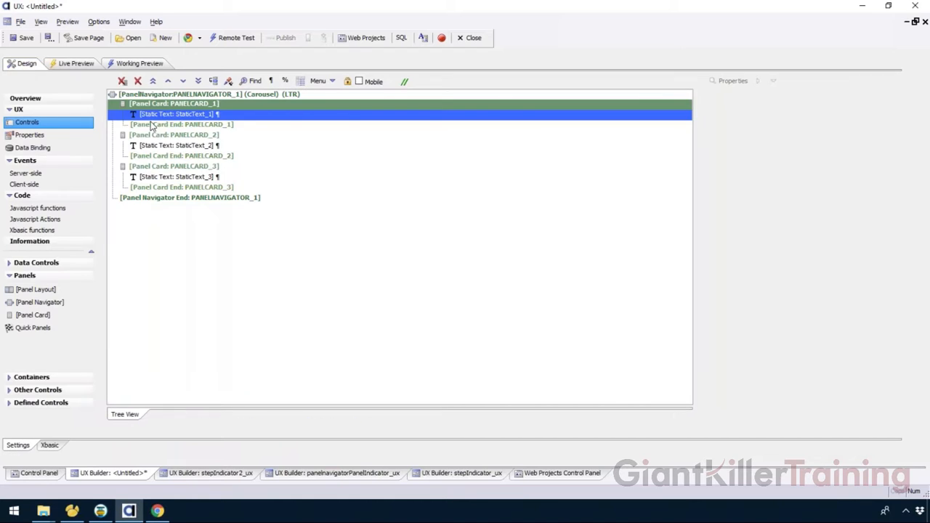
Step: Add a panel header without a ControlBar to the panel navigator and set its navigator type to TabButtons
{"action": "left_click", "coordinate": [175, 97]}
{"action": "right_click", "coordinate": [202, 98]}
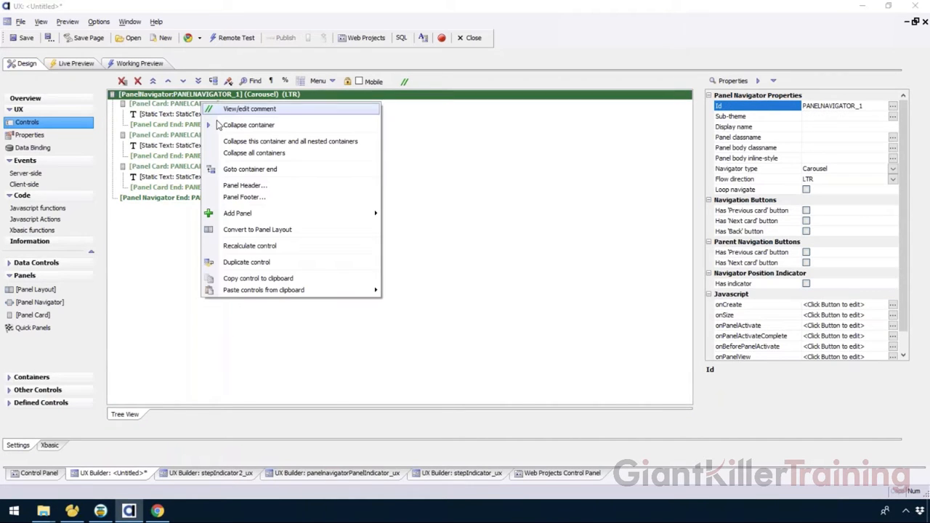
{"action": "left_click", "coordinate": [232, 185]}
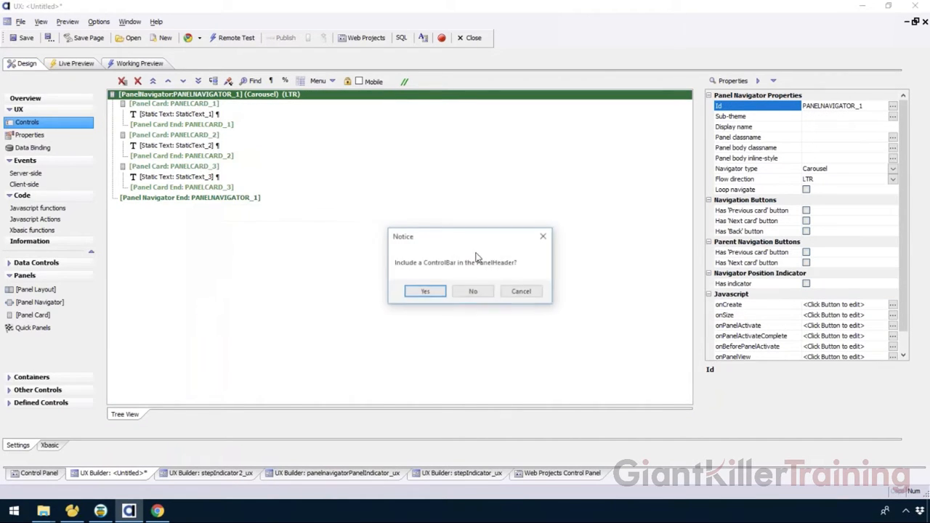
{"action": "left_click", "coordinate": [473, 291]}
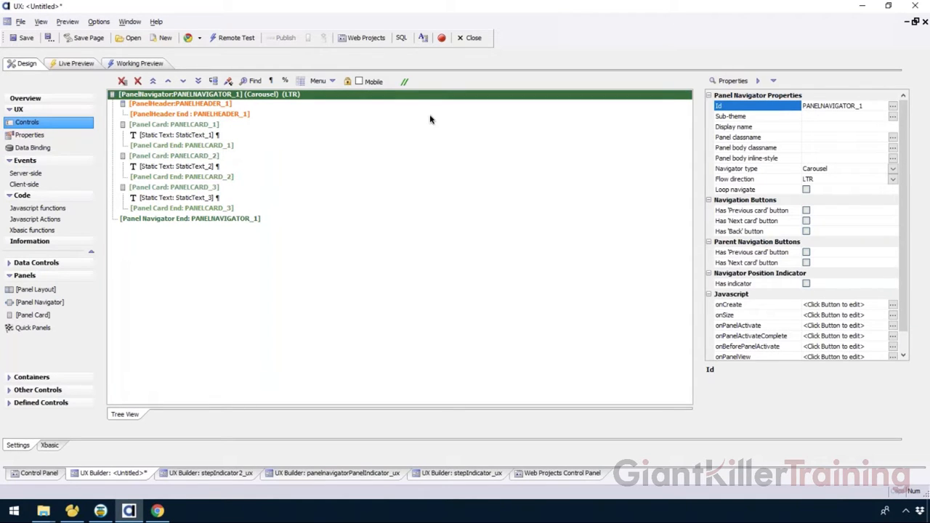
{"action": "left_click", "coordinate": [890, 170]}
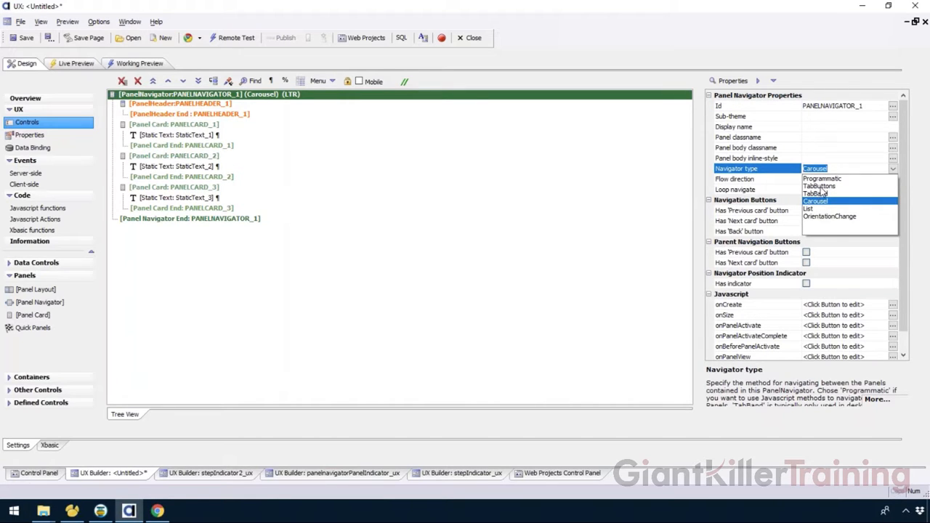
{"action": "left_click", "coordinate": [818, 186]}
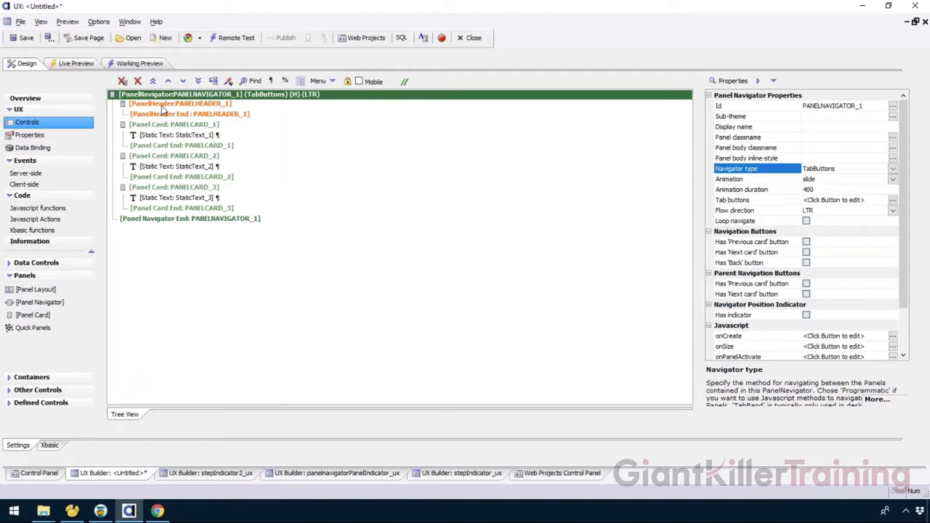
Step: Add a button labelled "Card 1" inside the panel header
{"action": "left_click", "coordinate": [161, 105]}
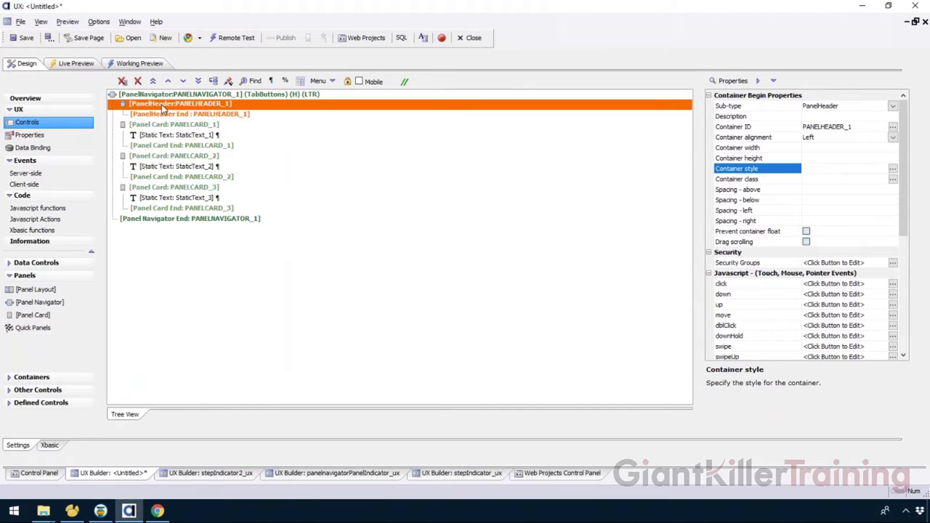
{"action": "left_click", "coordinate": [38, 390]}
{"action": "double_click", "coordinate": [43, 340]}
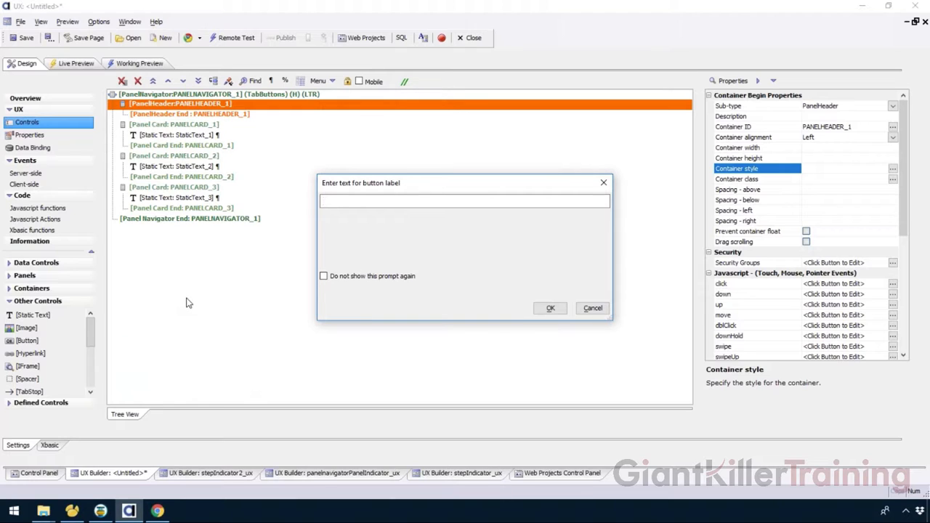
{"action": "type", "text": "Card 1"}
{"action": "key", "text": "Return"}
Step: Add two more buttons labelled "Card 2" and "Card 3" to the panel header below the first one
{"action": "double_click", "coordinate": [46, 341]}
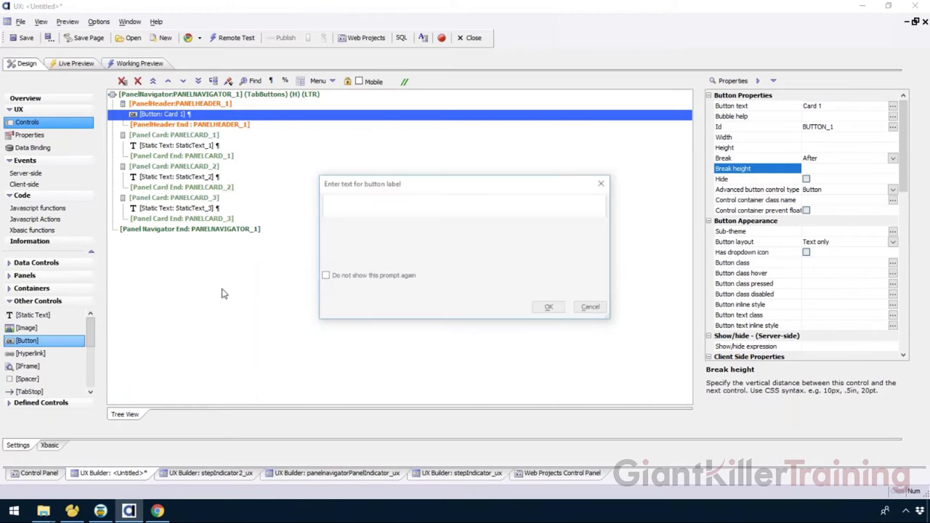
{"action": "type", "text": "Card 2"}
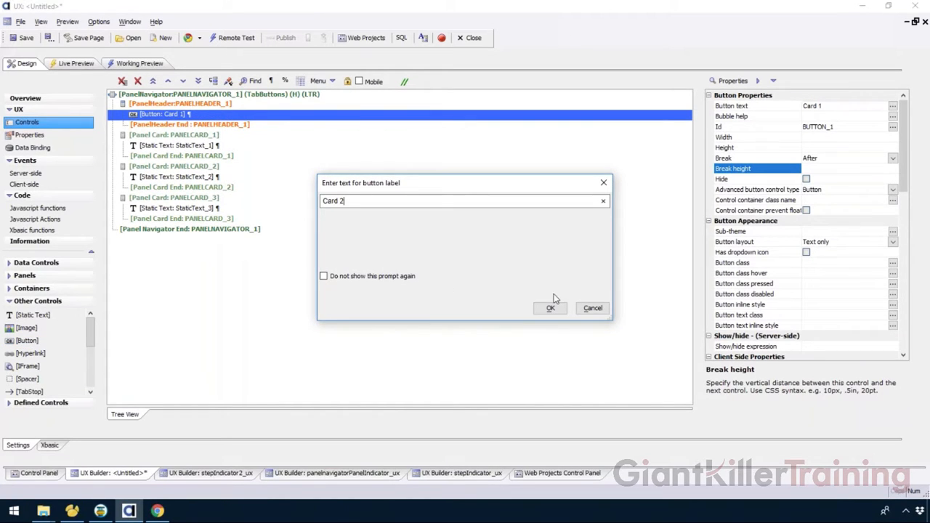
{"action": "left_click", "coordinate": [550, 308]}
{"action": "double_click", "coordinate": [26, 342]}
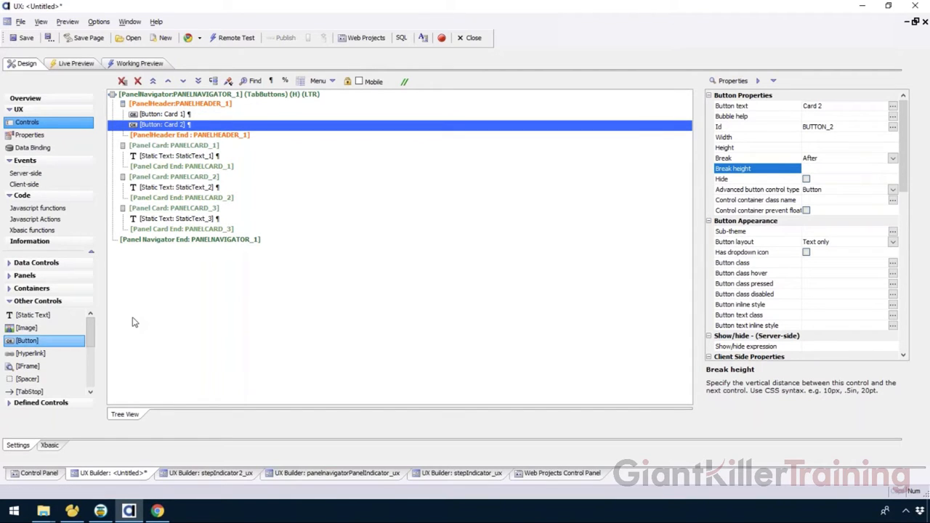
{"action": "type", "text": "Card 3"}
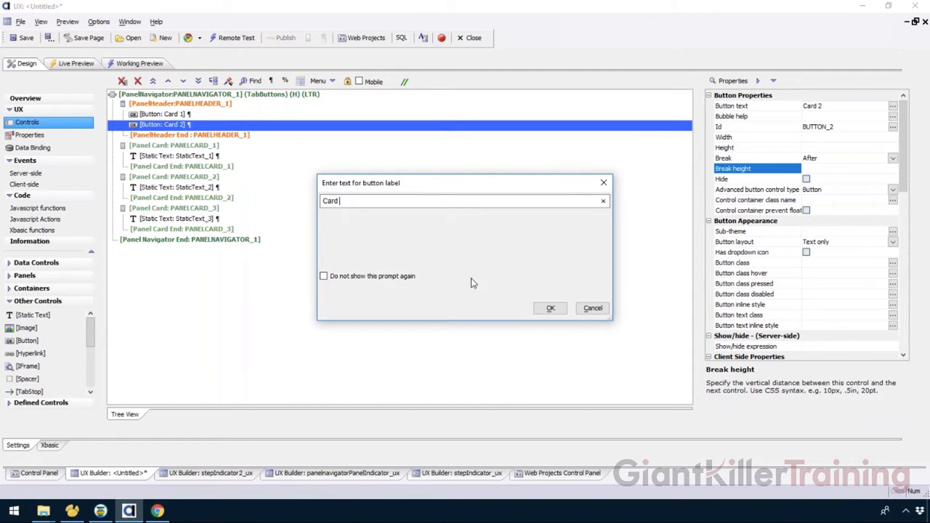
{"action": "left_click", "coordinate": [550, 308]}
Step: Remove the line breaks after the three header buttons and give them percentage widths, checking the layout in Working Preview
{"action": "left_click", "coordinate": [218, 114], "text": "shift"}
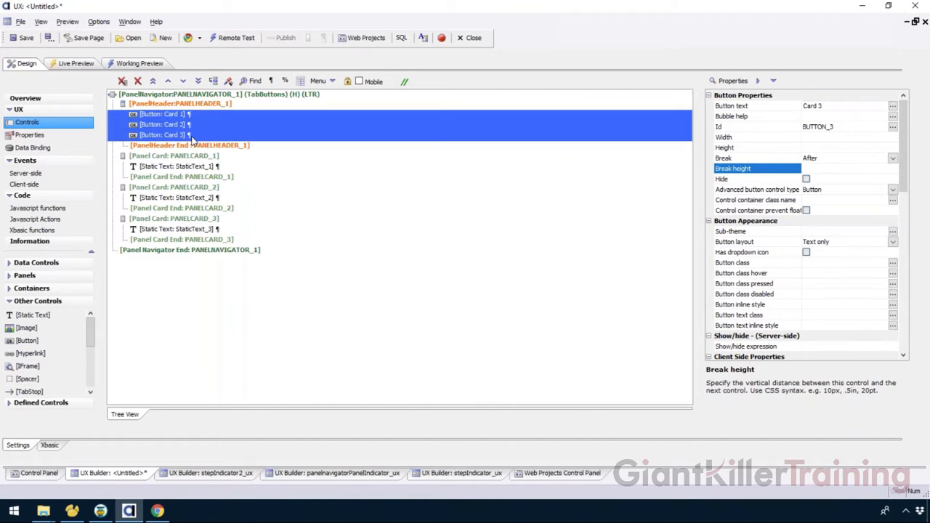
{"action": "left_click", "coordinate": [271, 82]}
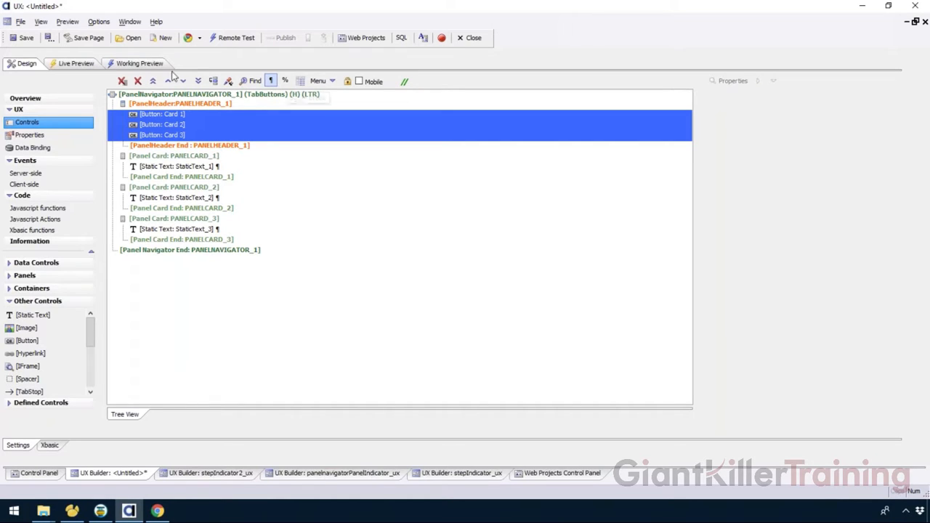
{"action": "left_click", "coordinate": [287, 84]}
{"action": "left_click", "coordinate": [311, 135]}
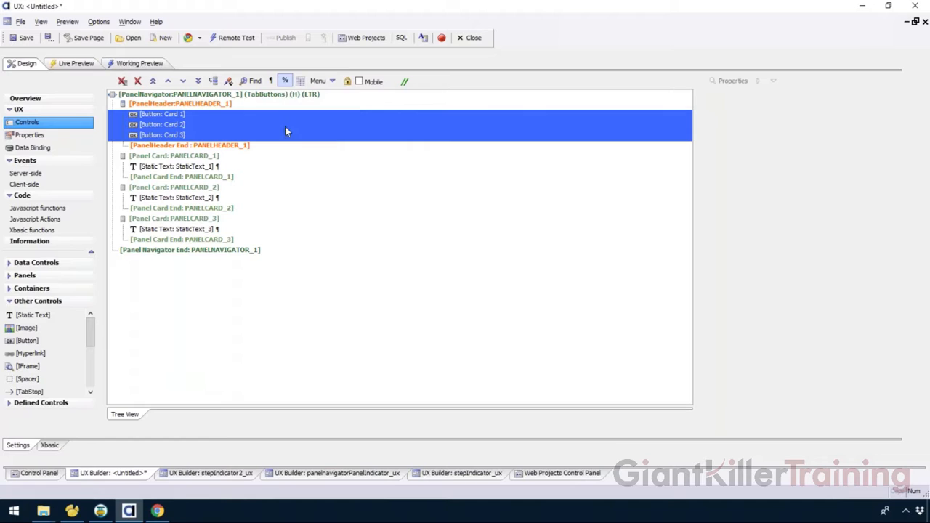
{"action": "left_click", "coordinate": [150, 66]}
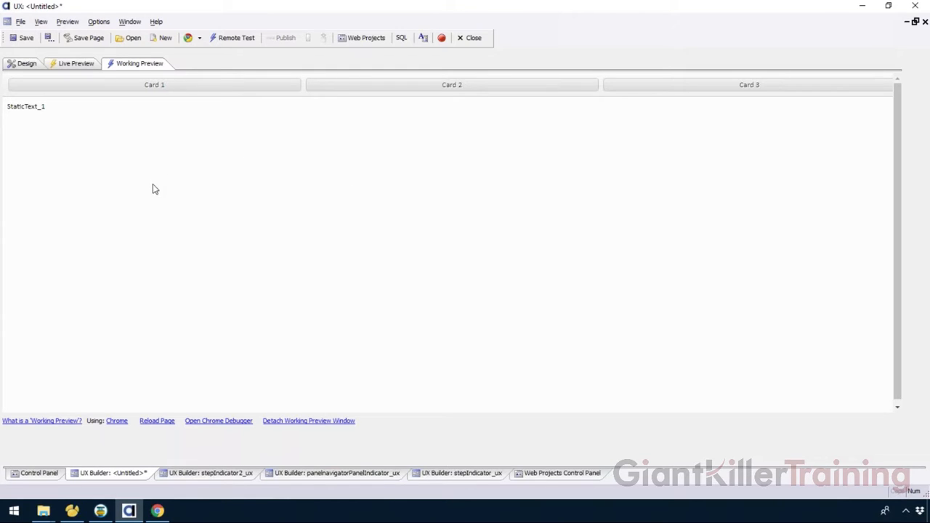
{"action": "left_click", "coordinate": [22, 64]}
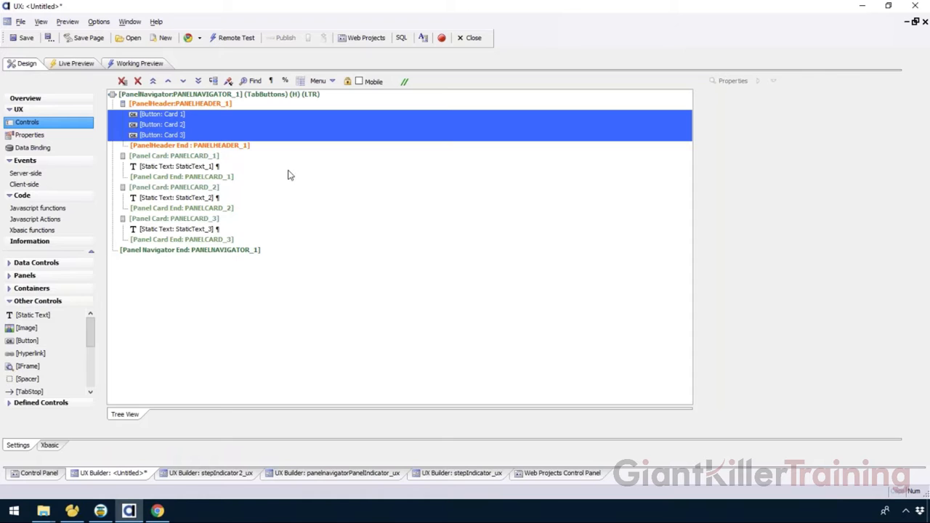
Step: In the panel navigator's tab button settings, add a button controller linking BUTTON_1 to PANELCARD_1
{"action": "left_click", "coordinate": [203, 94]}
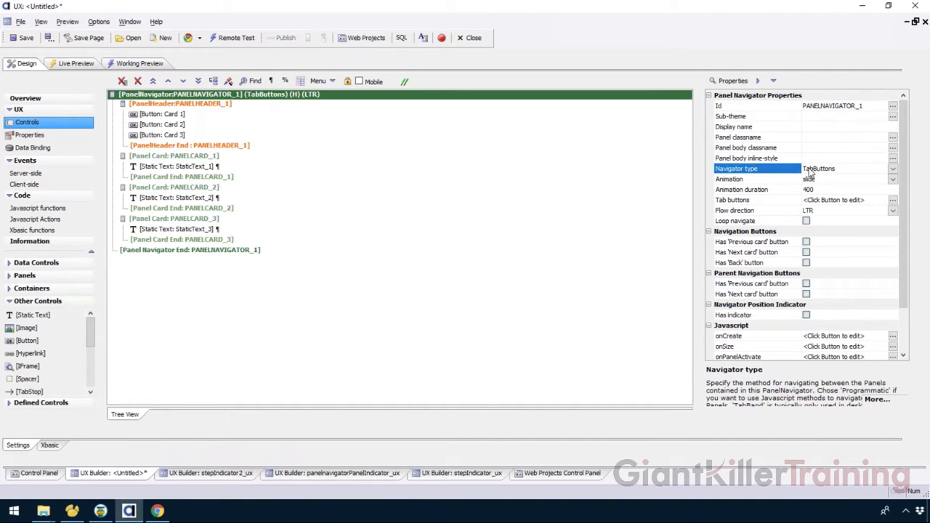
{"action": "left_click", "coordinate": [730, 202]}
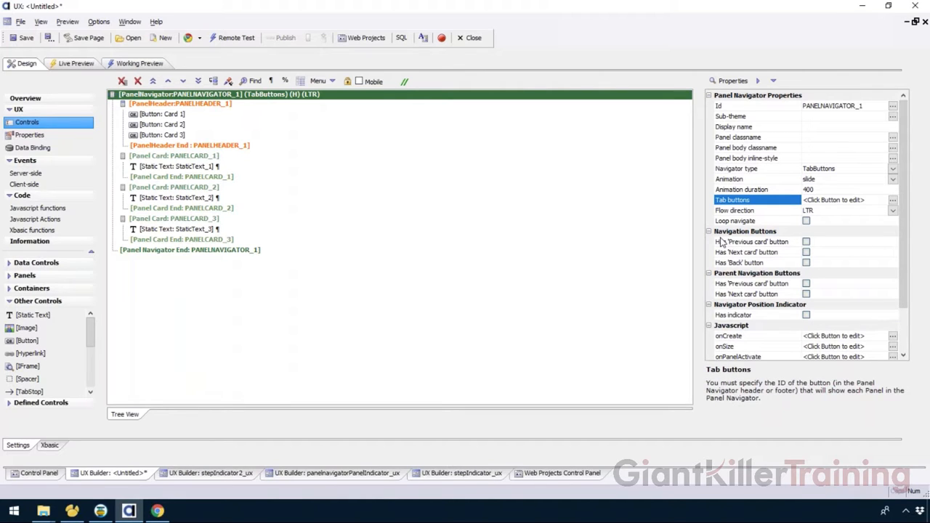
{"action": "left_click", "coordinate": [891, 200]}
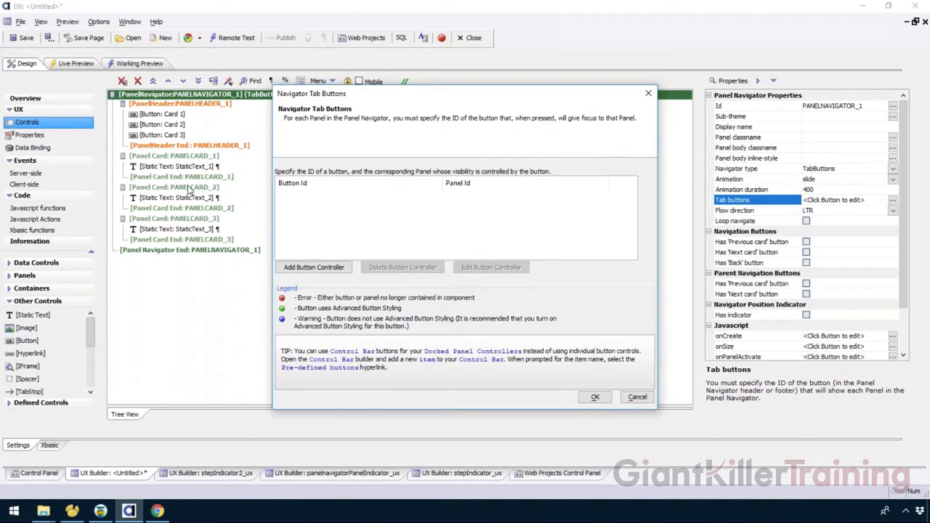
{"action": "left_click", "coordinate": [329, 268]}
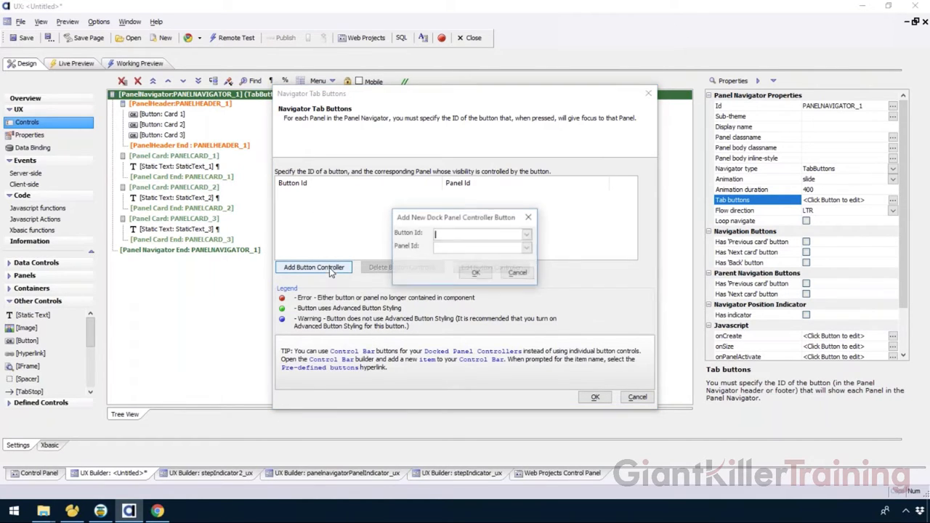
{"action": "left_click", "coordinate": [528, 234]}
{"action": "left_click", "coordinate": [457, 245]}
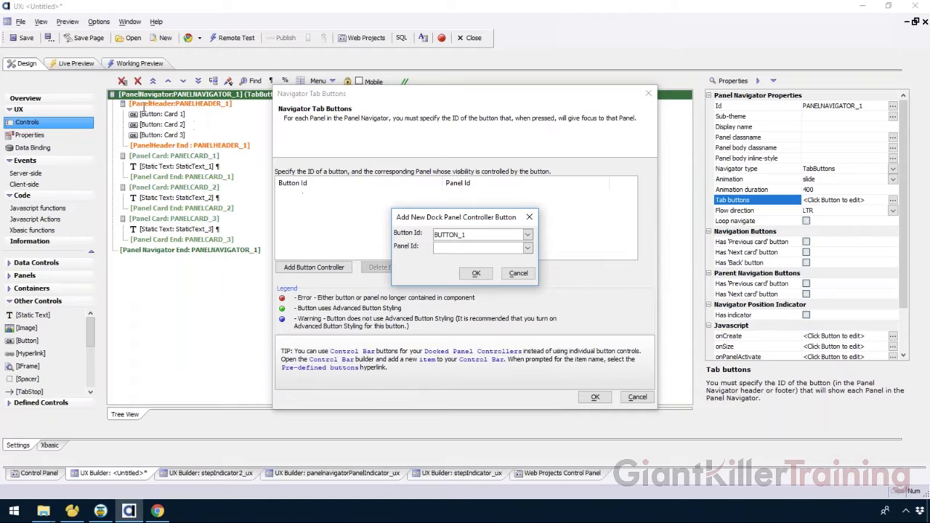
{"action": "left_click", "coordinate": [527, 248]}
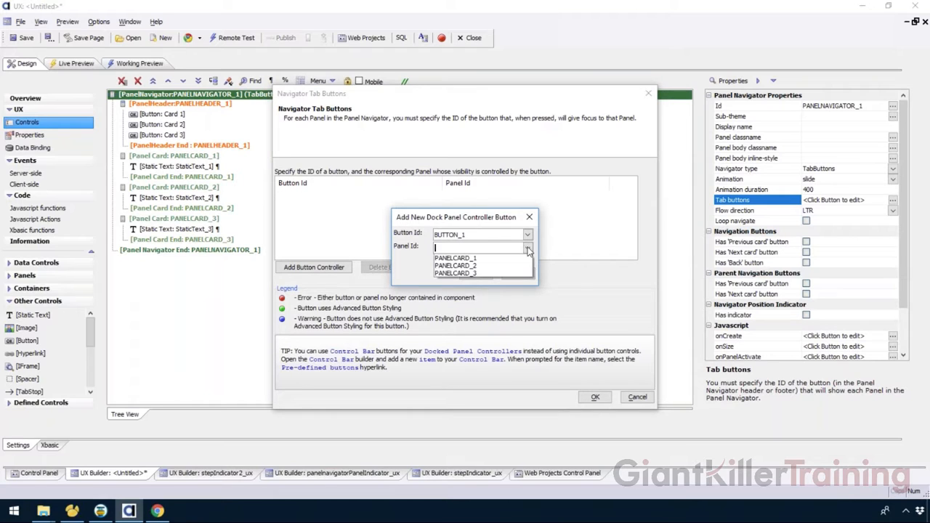
{"action": "left_click", "coordinate": [460, 259]}
{"action": "left_click", "coordinate": [474, 273]}
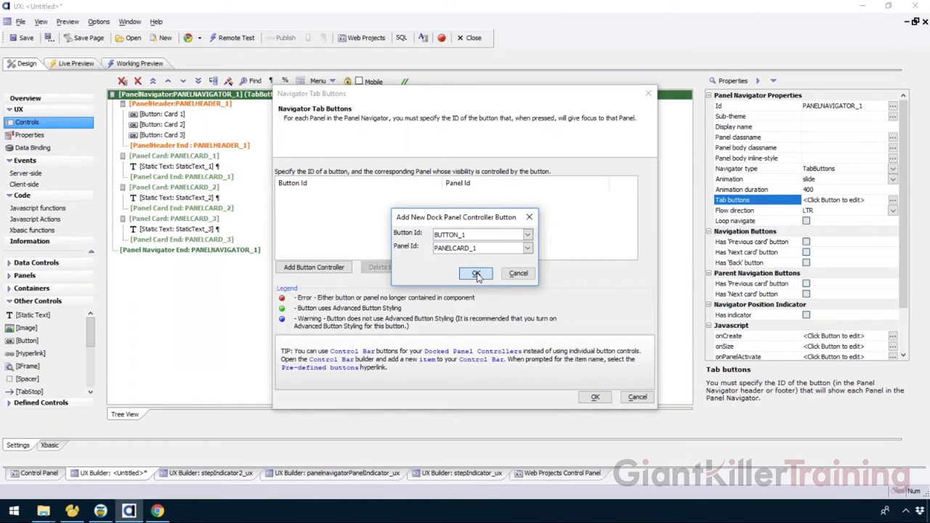
Step: Add a second button controller linking BUTTON_2 to PANELCARD_2
{"action": "left_click", "coordinate": [331, 268]}
{"action": "left_click", "coordinate": [527, 235]}
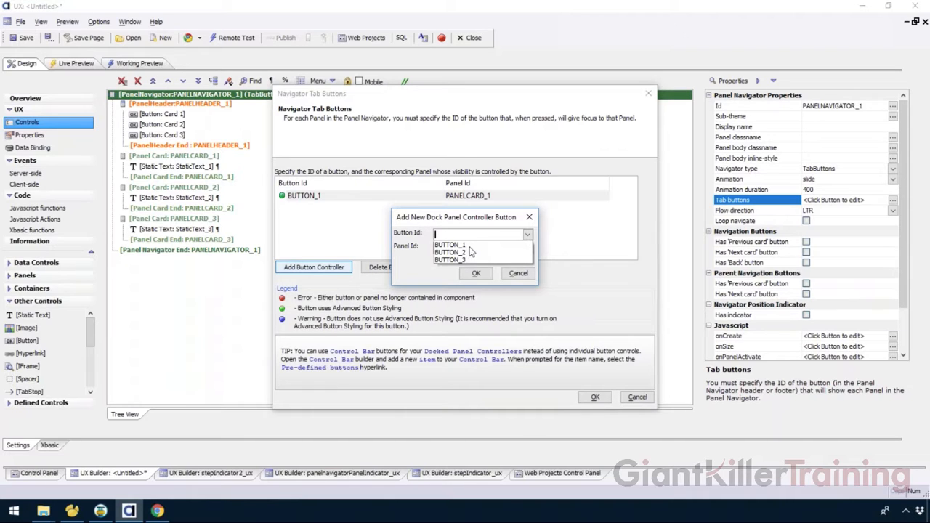
{"action": "left_click", "coordinate": [471, 253]}
{"action": "left_click", "coordinate": [527, 248]}
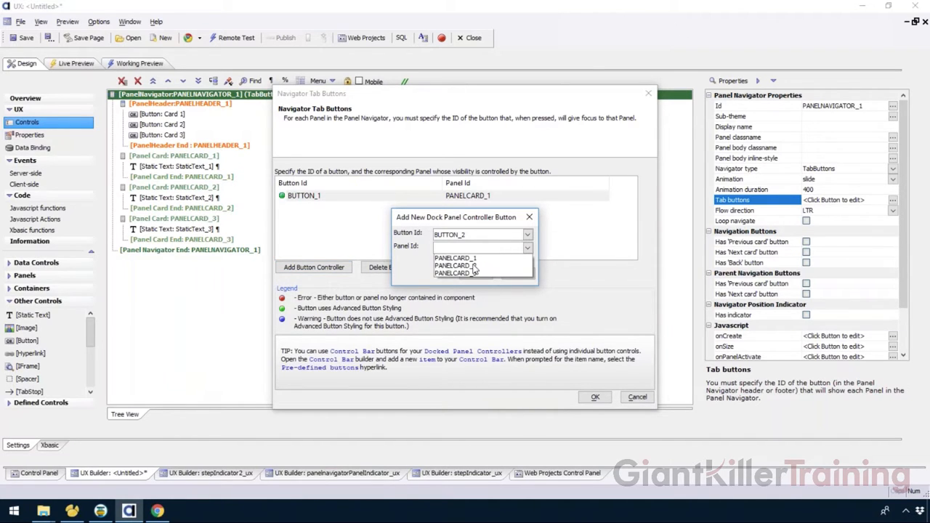
{"action": "left_click", "coordinate": [474, 266]}
{"action": "left_click", "coordinate": [476, 273]}
Step: Add a third button controller linking BUTTON_3 to PANELCARD_3 and accept the navigator tab button settings
{"action": "left_click", "coordinate": [331, 268]}
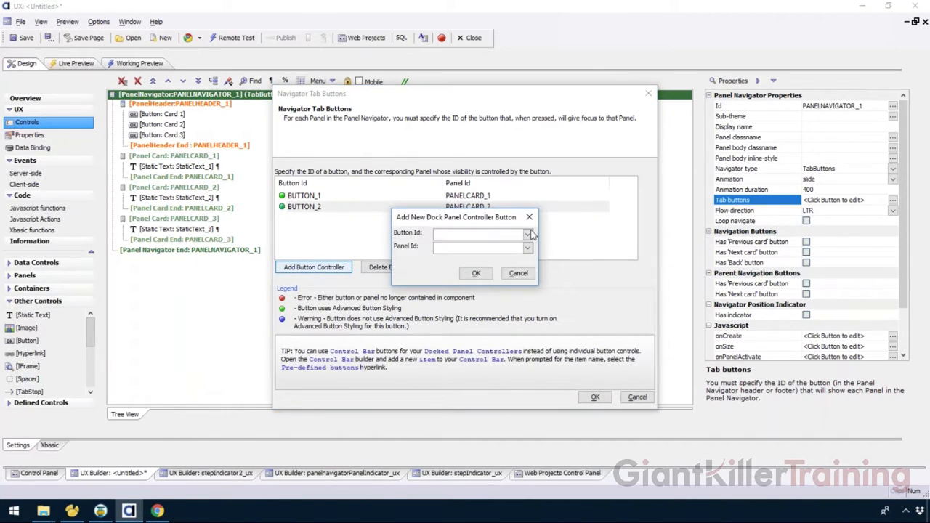
{"action": "left_click", "coordinate": [527, 234]}
{"action": "left_click", "coordinate": [466, 261]}
{"action": "left_click", "coordinate": [527, 248]}
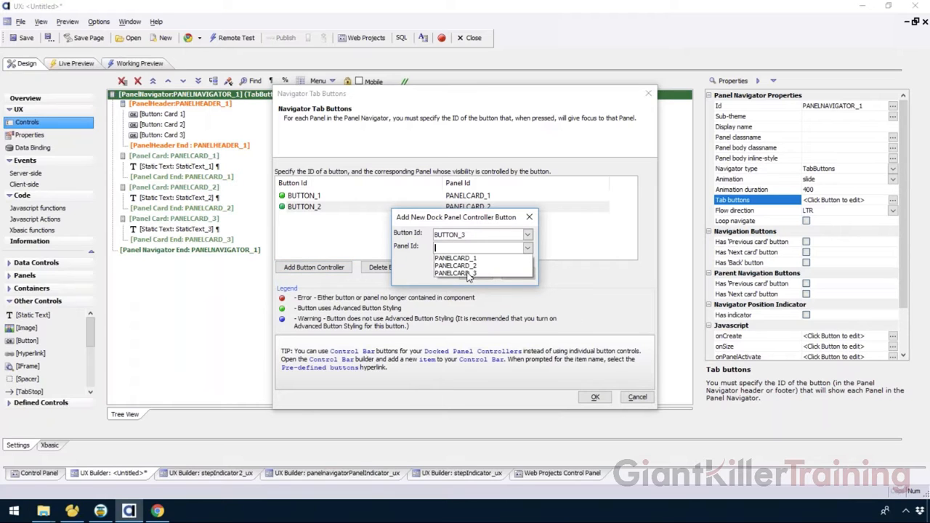
{"action": "left_click", "coordinate": [465, 274]}
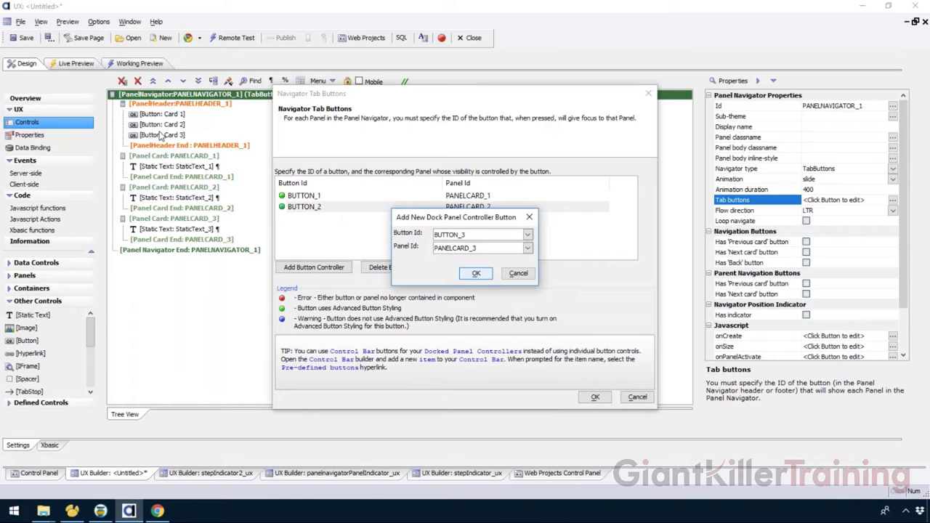
{"action": "left_click", "coordinate": [477, 274]}
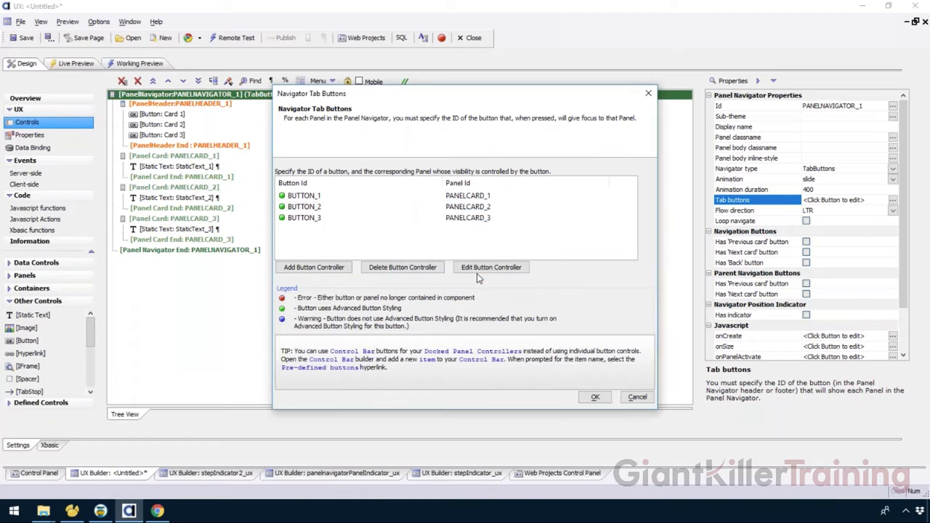
{"action": "left_click", "coordinate": [592, 398]}
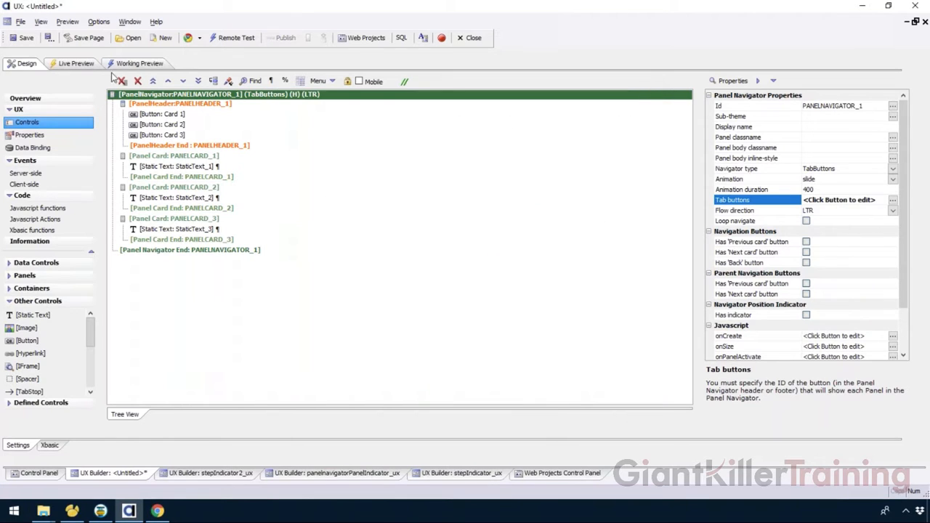
Step: Save the UX component as panelnavigatorPanelIndicator2_ux.a5wcmp and dismiss the style warning
{"action": "left_click", "coordinate": [22, 37]}
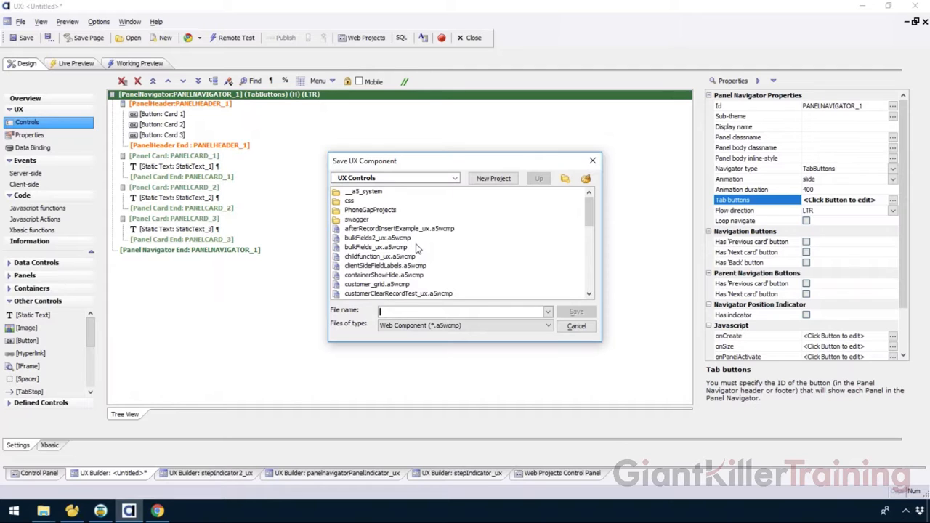
{"action": "type", "text": "panelnavigatorPanelIndicator_ux.a5wcmp"}
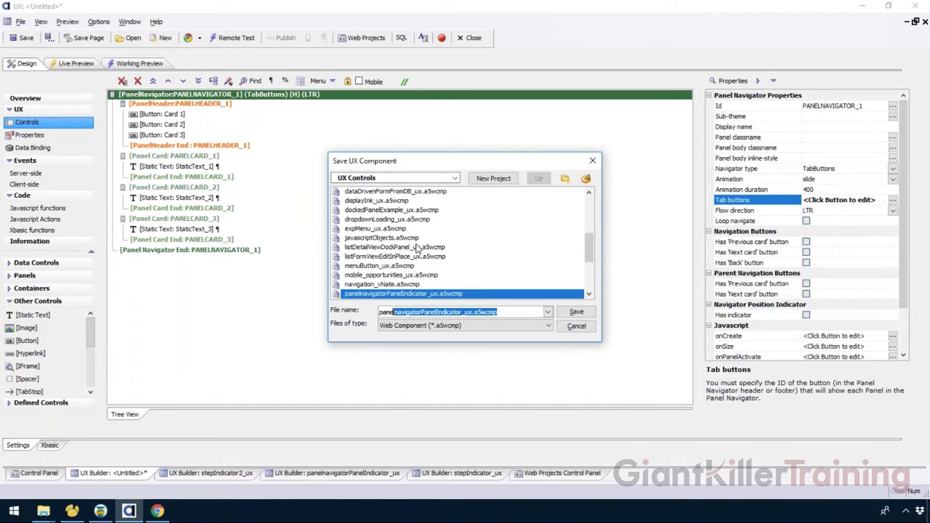
{"action": "left_click", "coordinate": [464, 311]}
{"action": "type", "text": "2"}
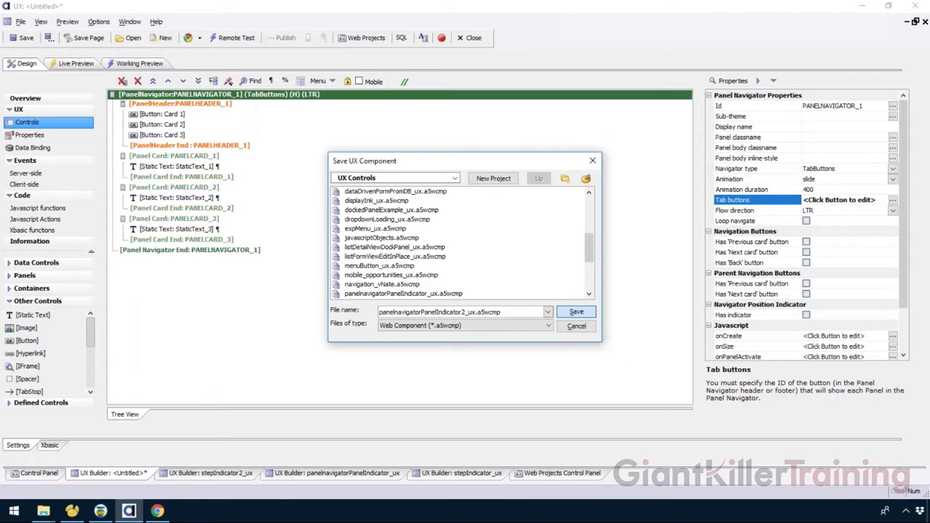
{"action": "left_click", "coordinate": [576, 311]}
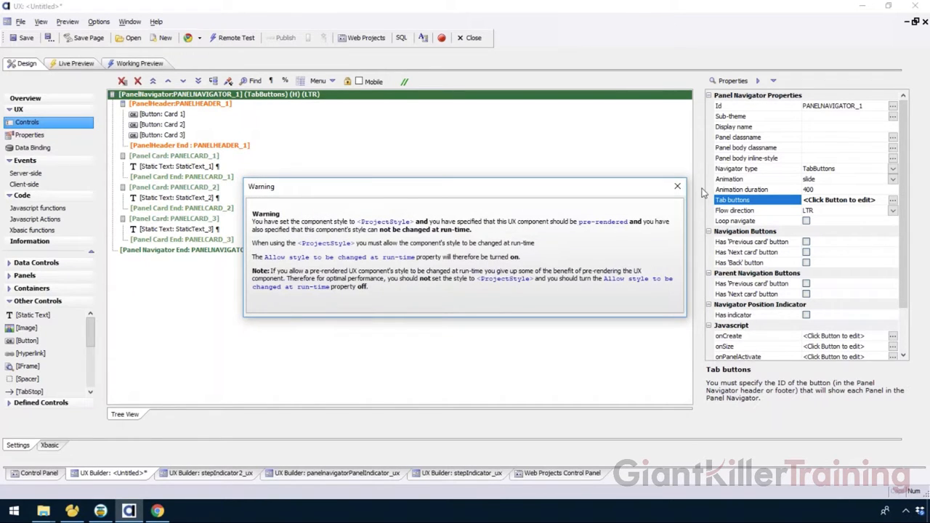
{"action": "left_click", "coordinate": [679, 186]}
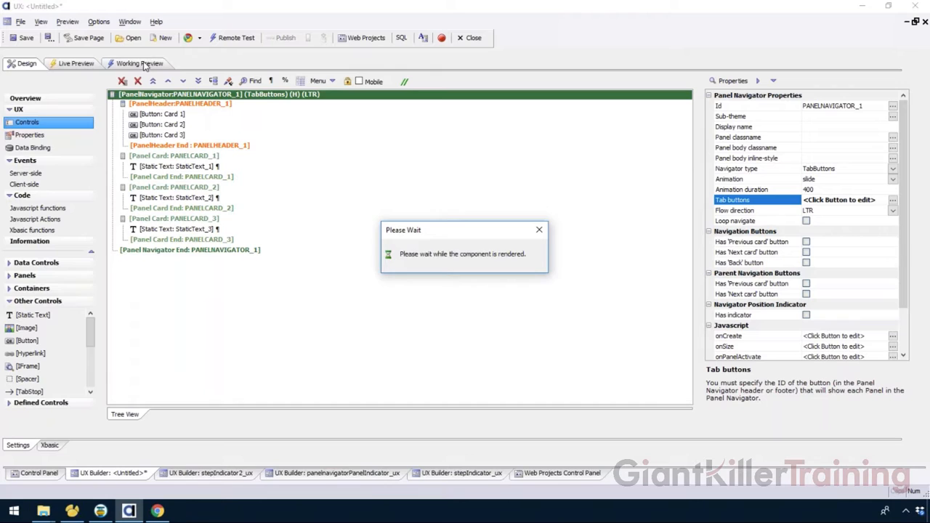
Step: Test in Working Preview how the Card 1, Card 2 and Card 3 header buttons switch between the panel cards
{"action": "left_click", "coordinate": [144, 64]}
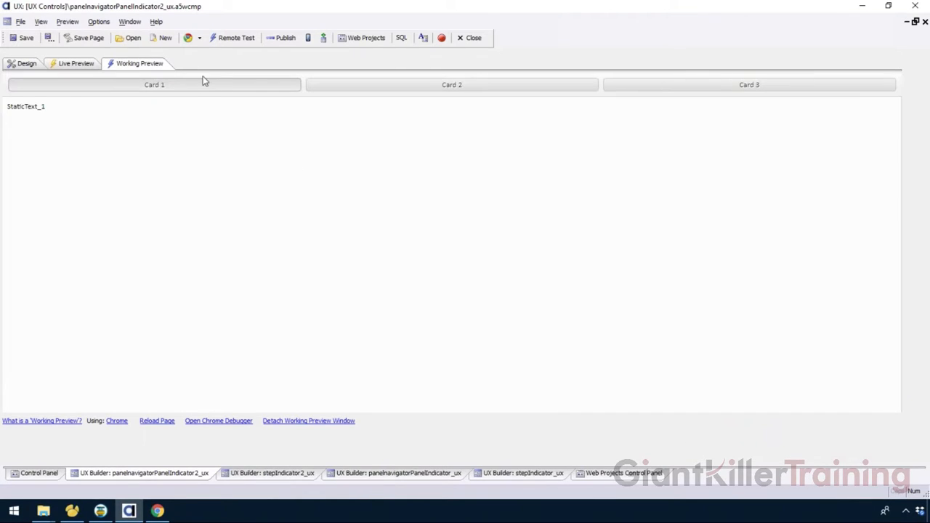
{"action": "left_click", "coordinate": [203, 86]}
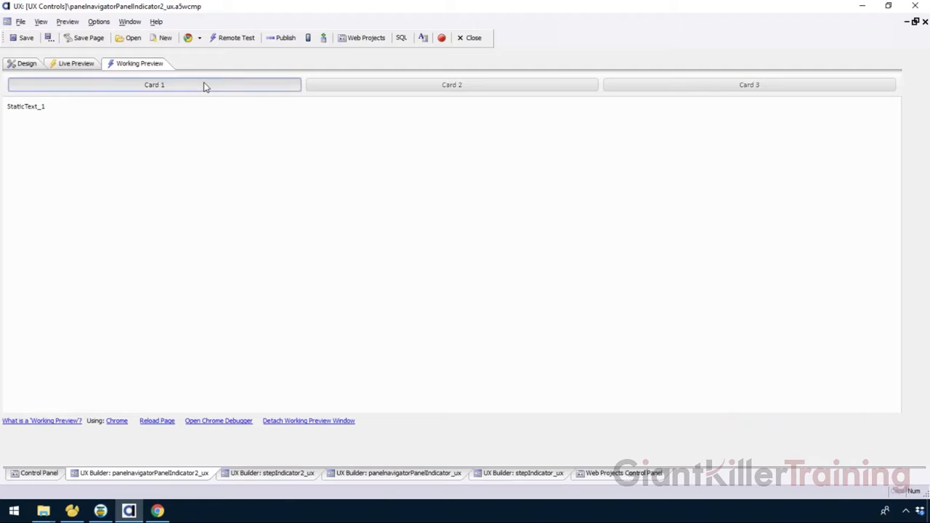
{"action": "left_click", "coordinate": [420, 87]}
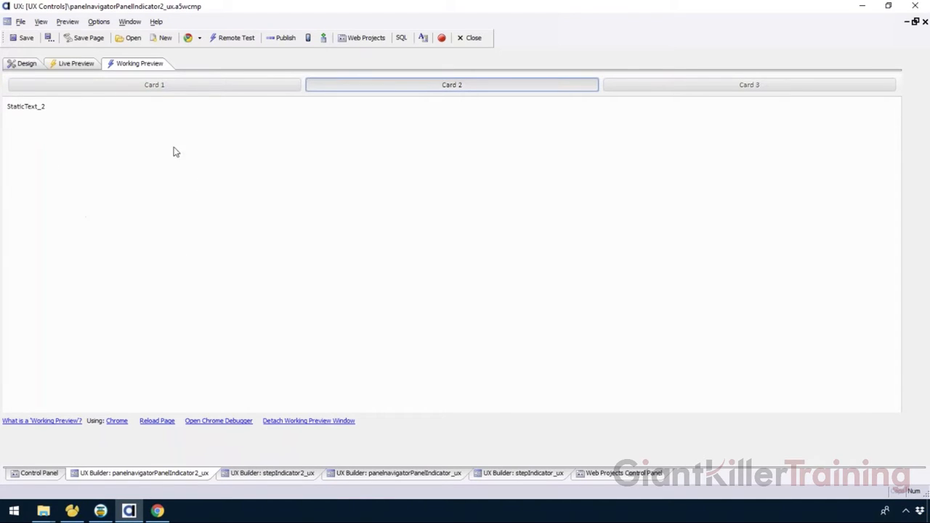
{"action": "left_click", "coordinate": [690, 89]}
{"action": "left_click", "coordinate": [222, 87]}
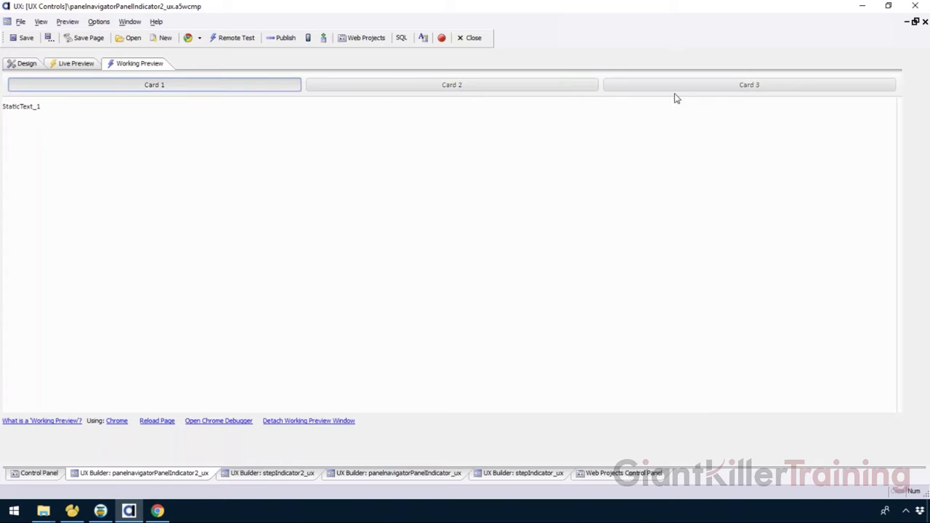
{"action": "left_click", "coordinate": [499, 88]}
{"action": "left_click", "coordinate": [629, 87]}
{"action": "left_click", "coordinate": [280, 86]}
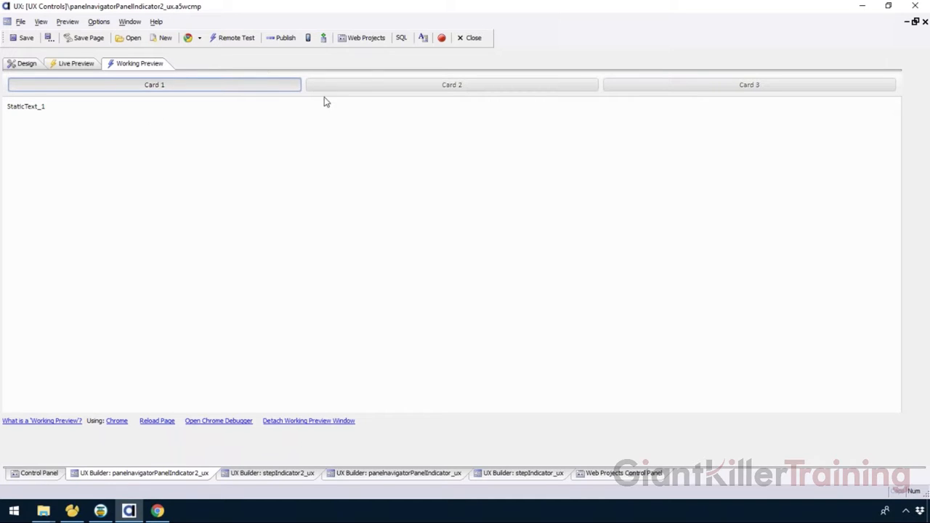
Step: Enable the panel navigator's position indicator and check it in Working Preview while switching between the cards
{"action": "left_click", "coordinate": [24, 66]}
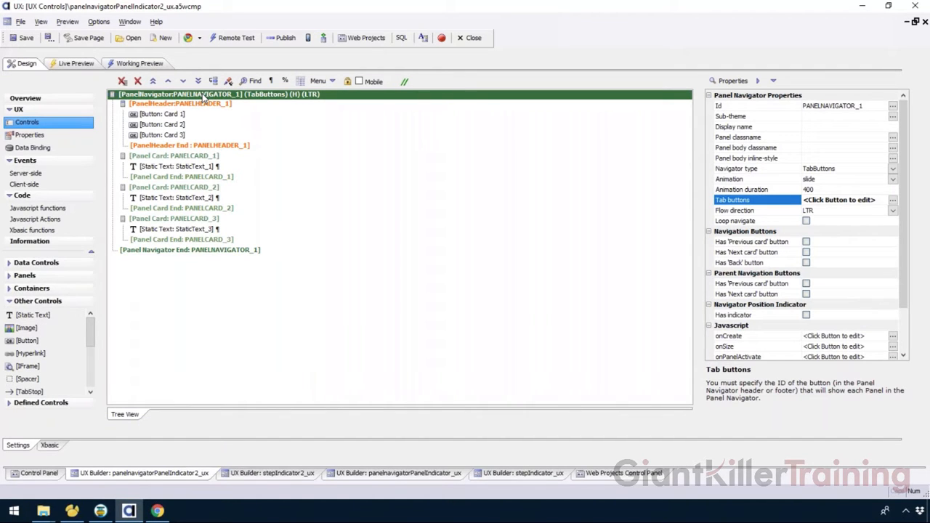
{"action": "left_click", "coordinate": [744, 315]}
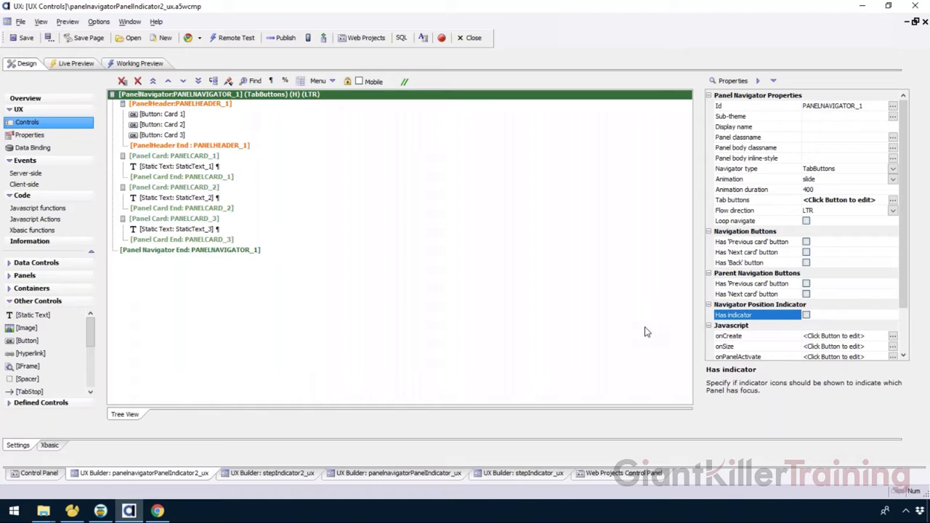
{"action": "left_click", "coordinate": [806, 314]}
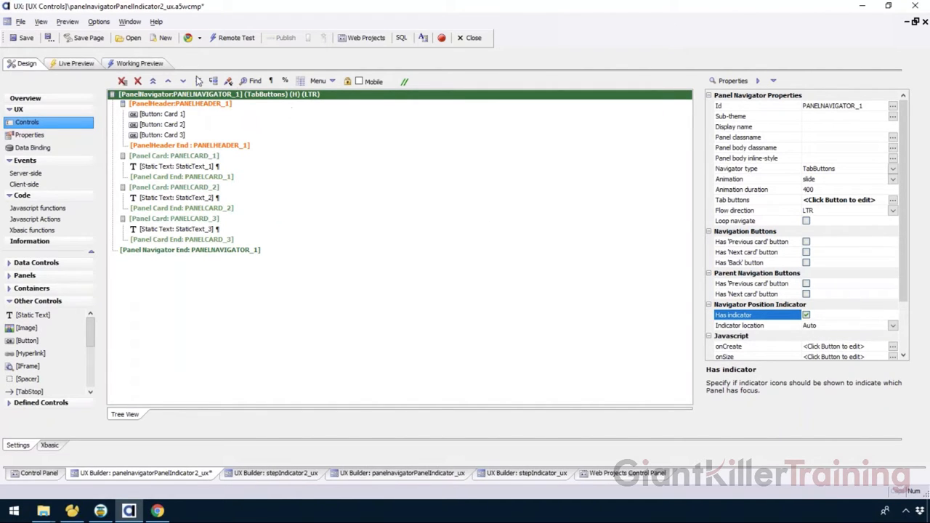
{"action": "left_click", "coordinate": [142, 64]}
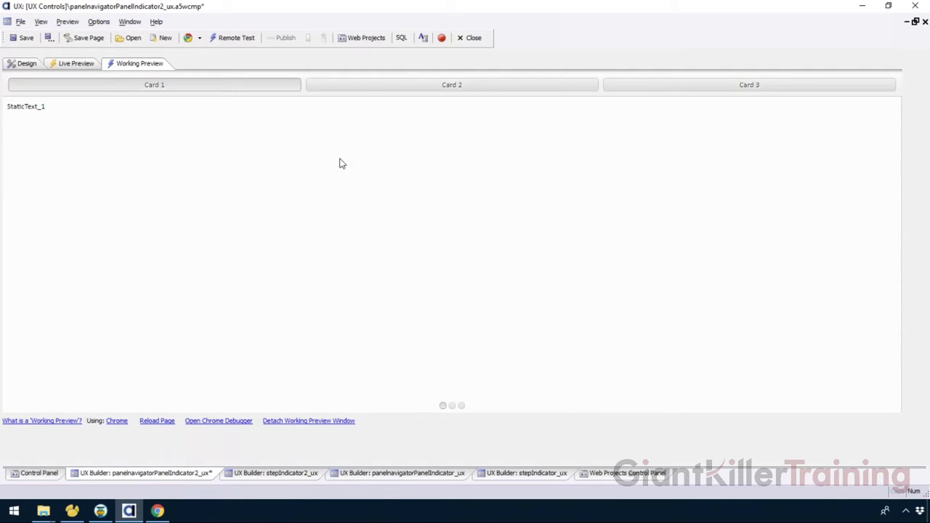
{"action": "left_click", "coordinate": [369, 88]}
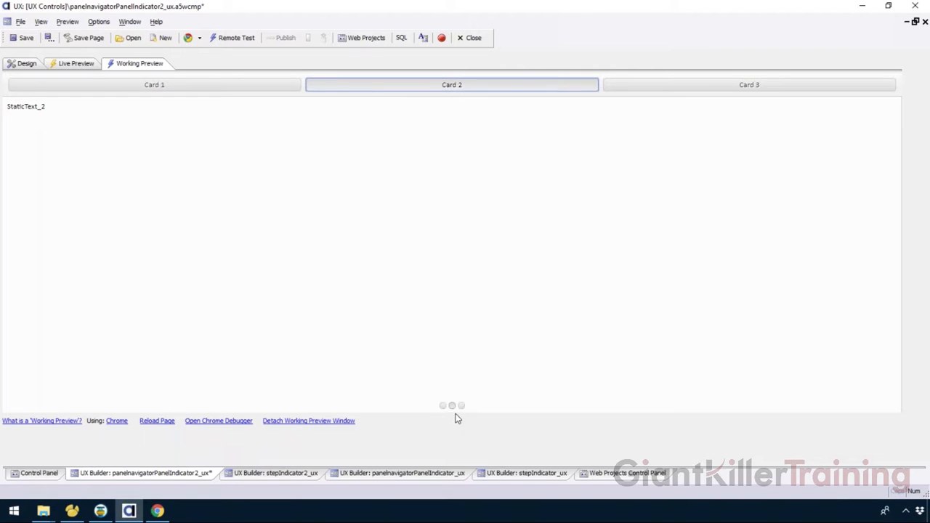
{"action": "left_click", "coordinate": [643, 91]}
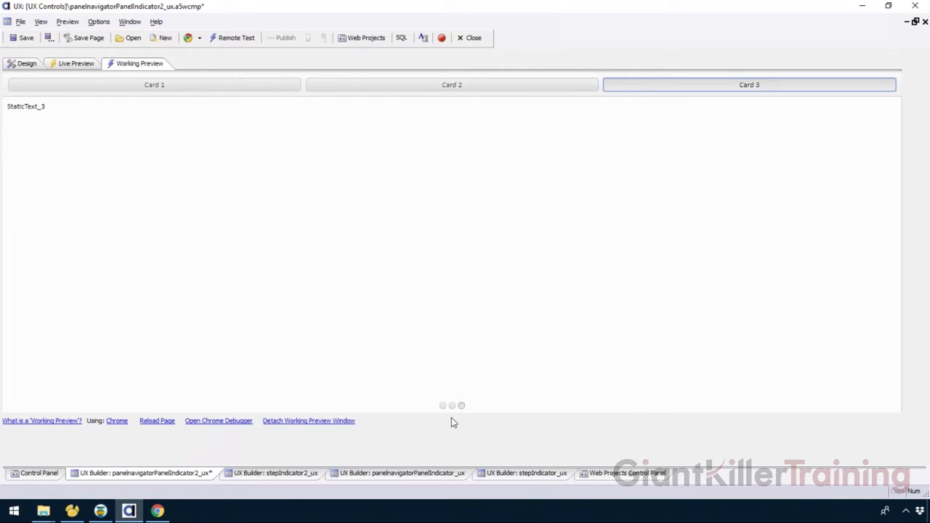
{"action": "left_click", "coordinate": [211, 90]}
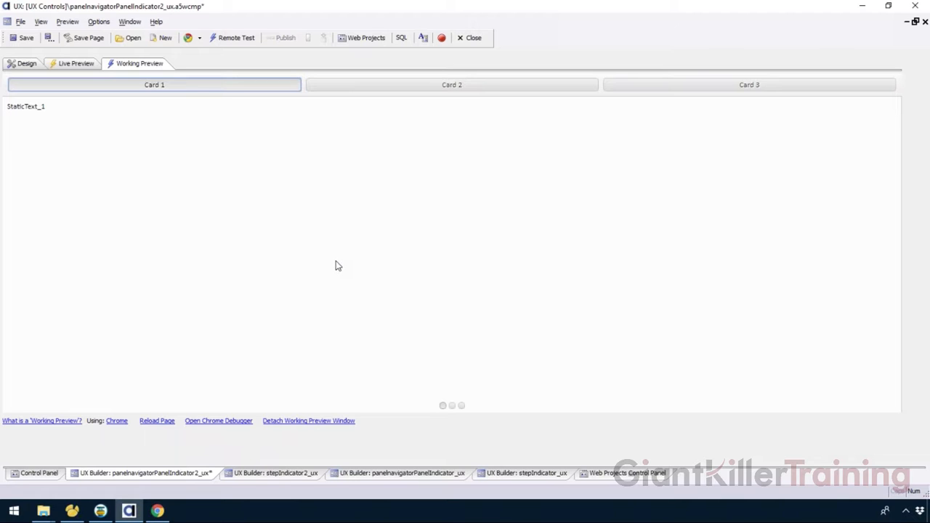
{"action": "left_click", "coordinate": [496, 89]}
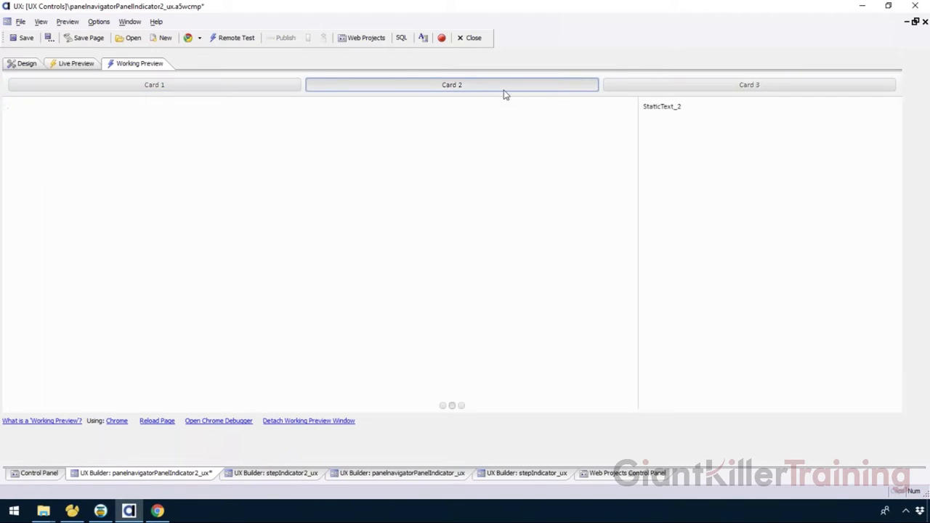
{"action": "left_click", "coordinate": [294, 84]}
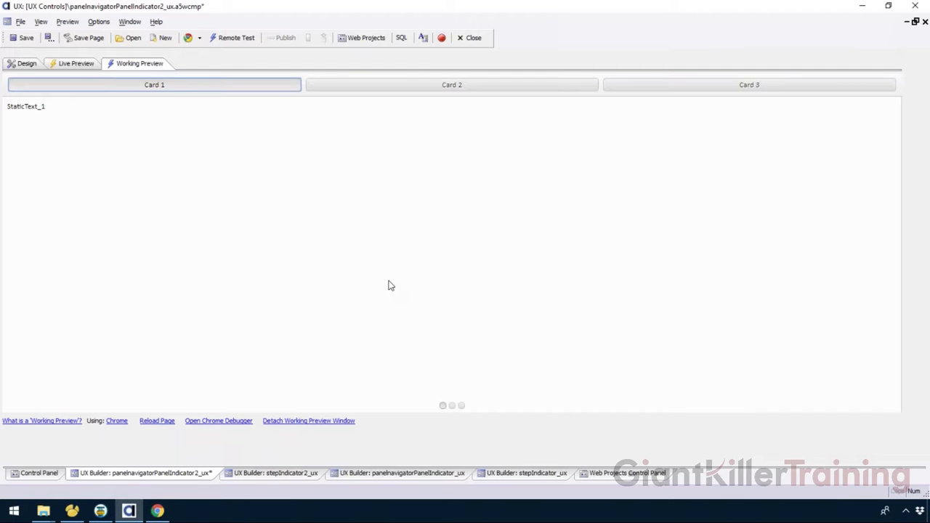
Step: Turn on the Mobile option for the design and test the three card buttons in the simulated phone in Working Preview
{"action": "left_click", "coordinate": [28, 64]}
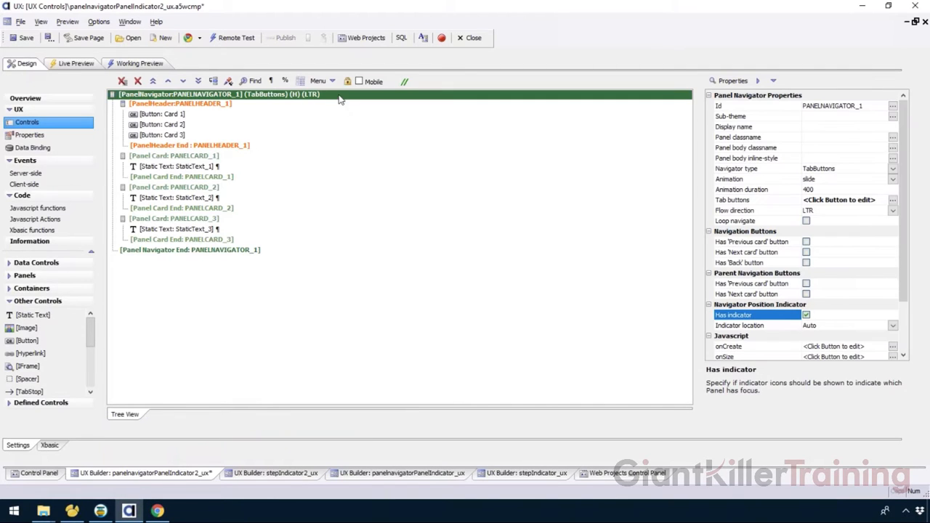
{"action": "left_click", "coordinate": [134, 64]}
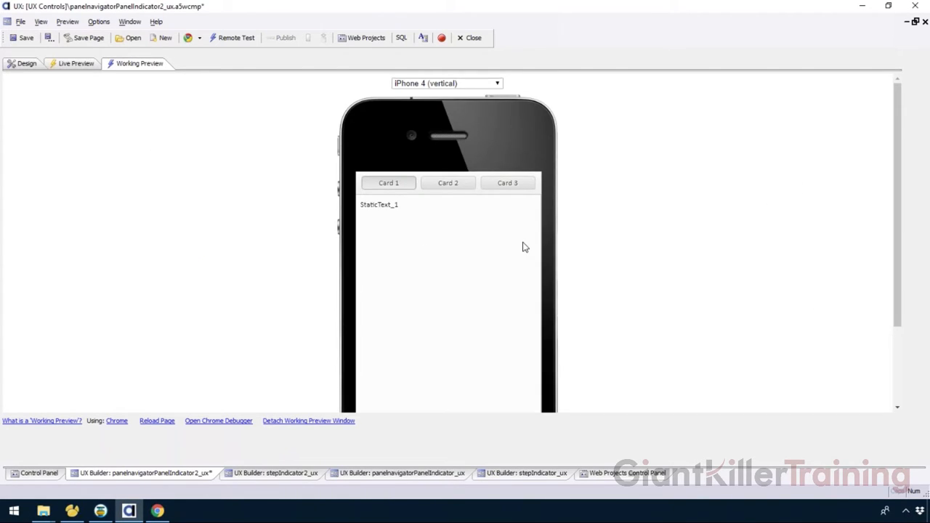
{"action": "scroll", "coordinate": [523, 244], "scroll_direction": "down", "scroll_amount": 1}
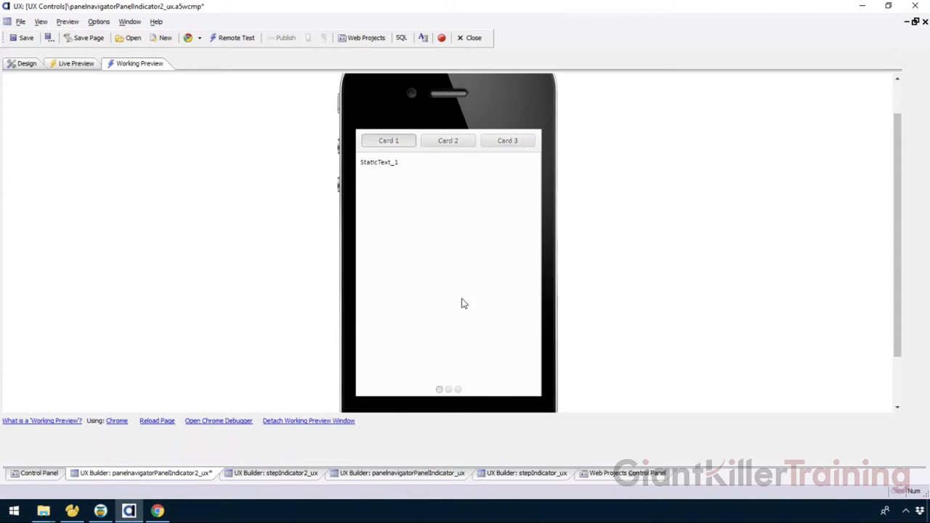
{"action": "left_click", "coordinate": [438, 144]}
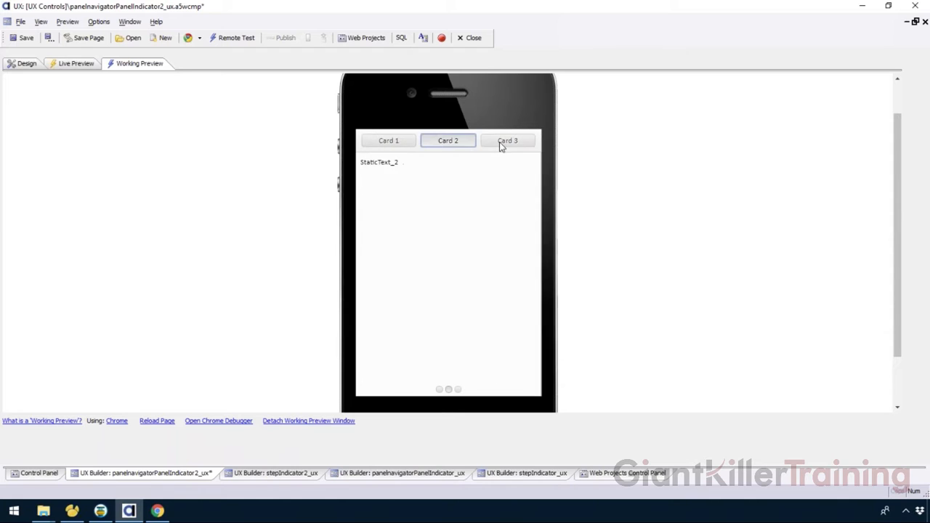
{"action": "left_click", "coordinate": [501, 143]}
{"action": "left_click", "coordinate": [400, 141]}
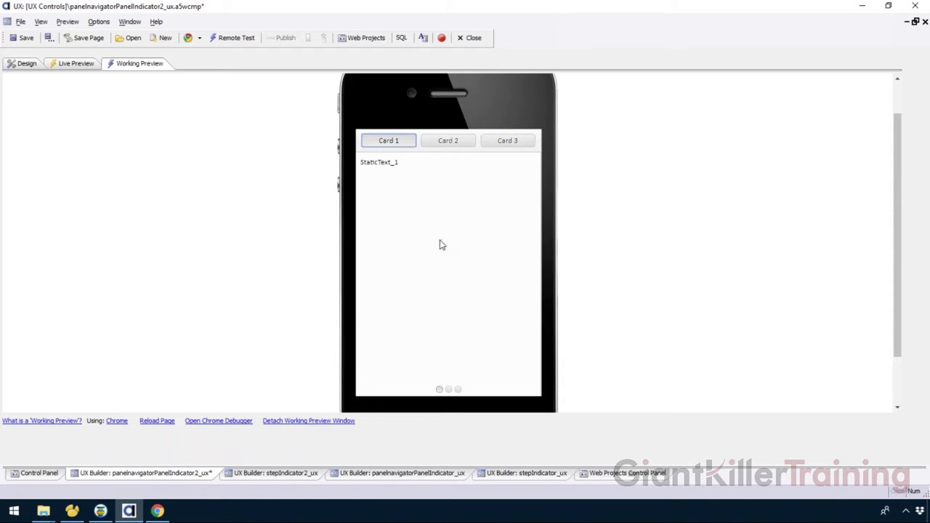
Step: Set the navigator's indicator location to Top and test it in Working Preview using the card buttons and indicator dots
{"action": "left_click", "coordinate": [21, 63]}
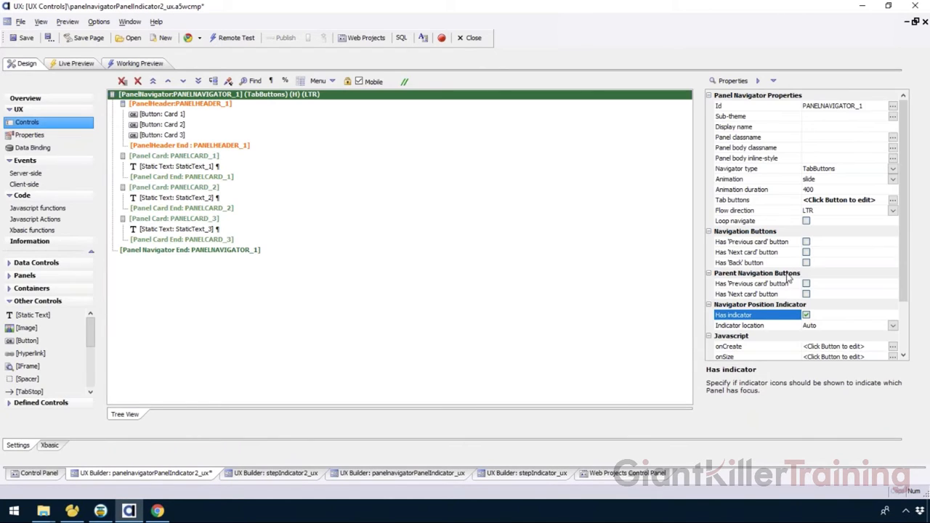
{"action": "left_click", "coordinate": [892, 325]}
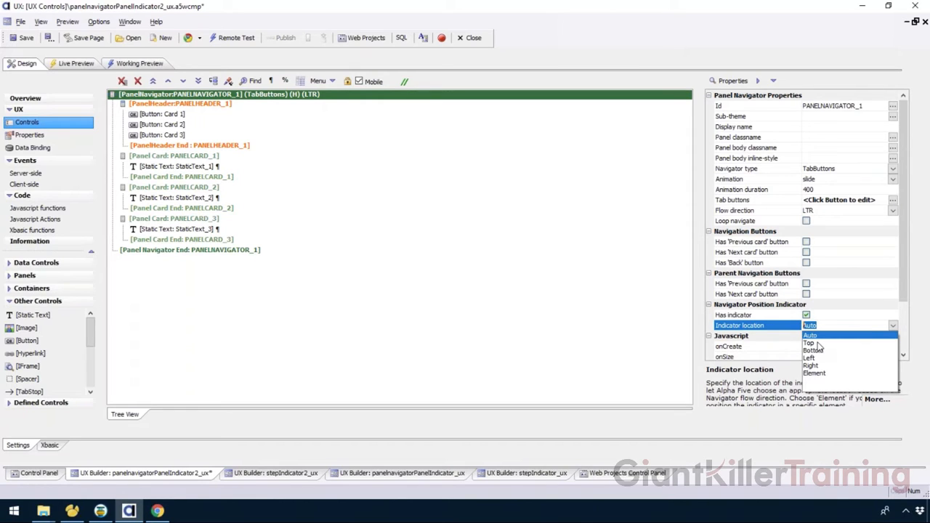
{"action": "left_click", "coordinate": [817, 344]}
{"action": "left_click", "coordinate": [140, 63]}
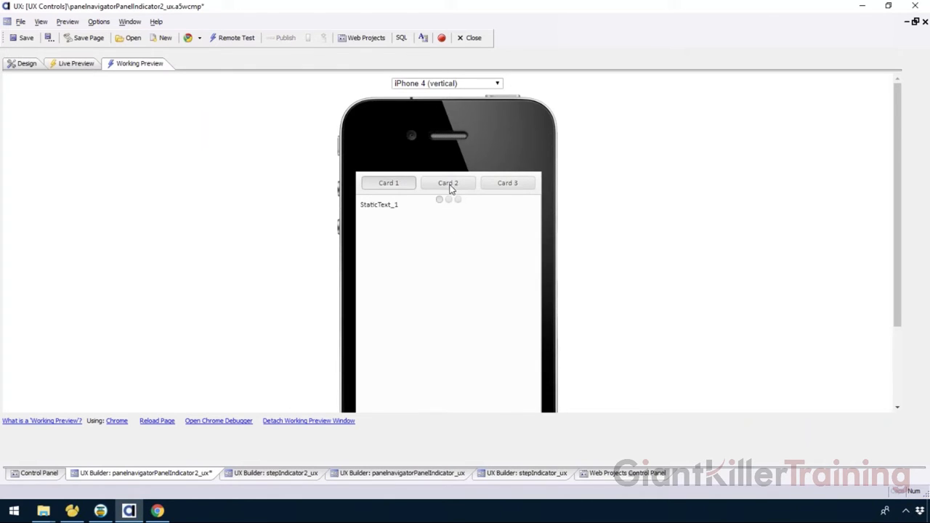
{"action": "left_click", "coordinate": [450, 185]}
{"action": "left_click", "coordinate": [508, 185]}
{"action": "left_click", "coordinate": [393, 185]}
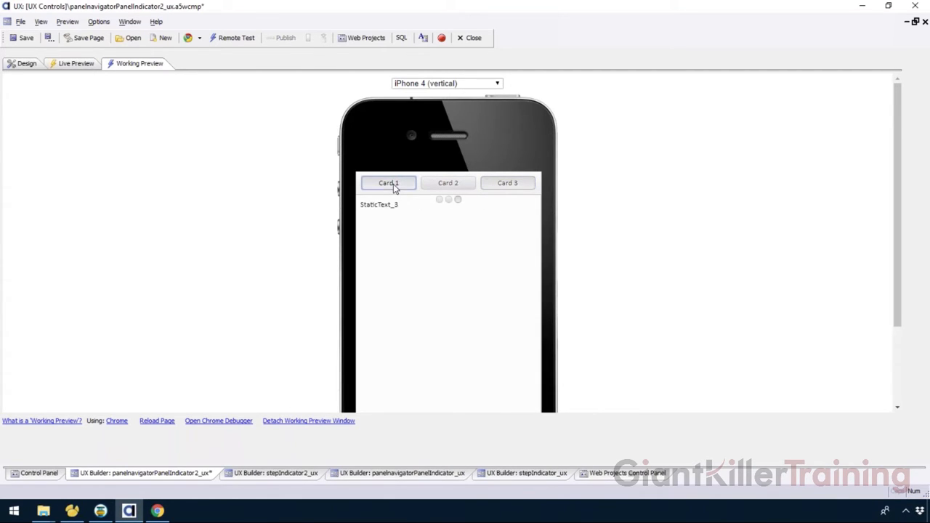
{"action": "left_click", "coordinate": [457, 200]}
{"action": "left_click", "coordinate": [449, 199]}
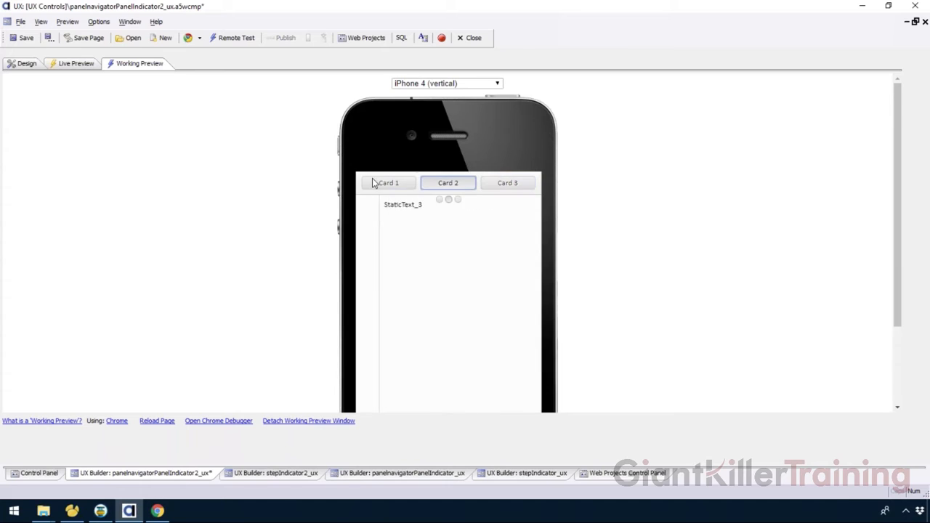
{"action": "scroll", "coordinate": [451, 222], "scroll_direction": "down", "scroll_amount": 2}
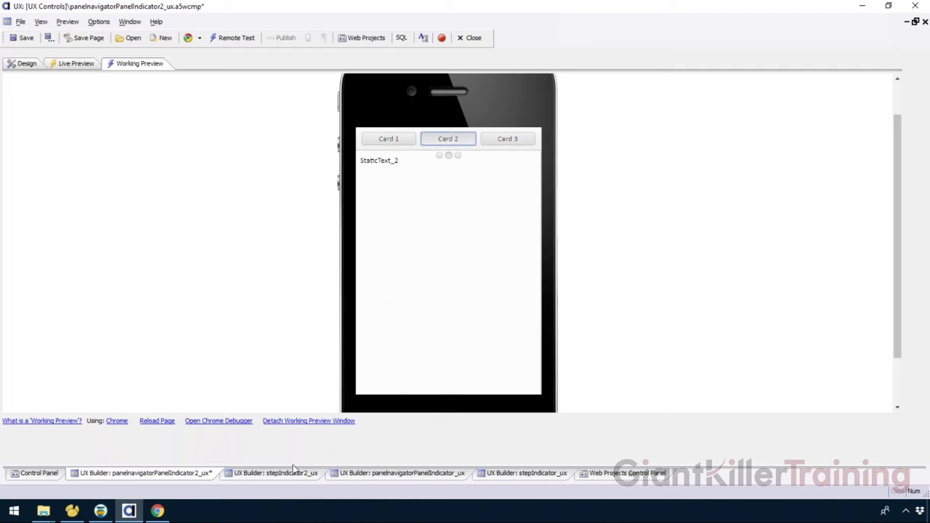
Step: Run the stepIndicator_ux component in Working Preview and test its Set Indicator button with Step value 13 and with the Step field cleared
{"action": "left_click", "coordinate": [505, 476]}
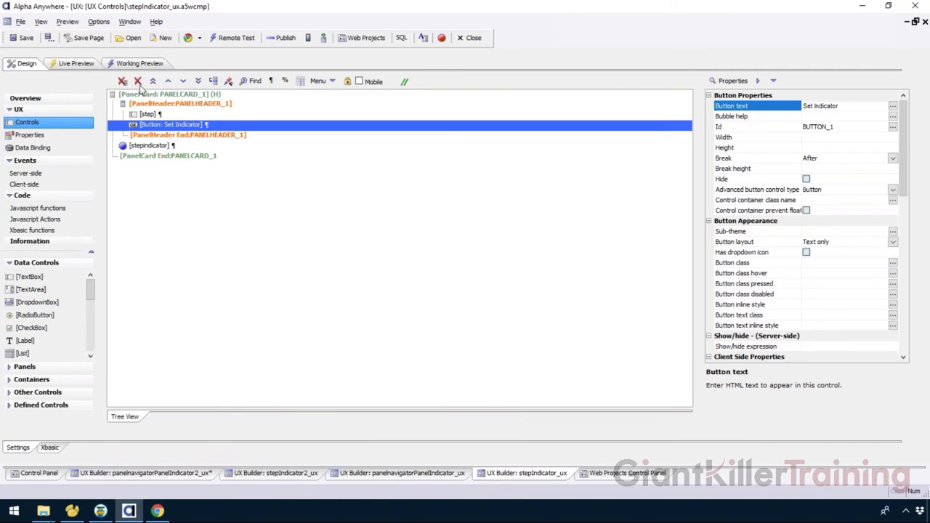
{"action": "left_click", "coordinate": [140, 64]}
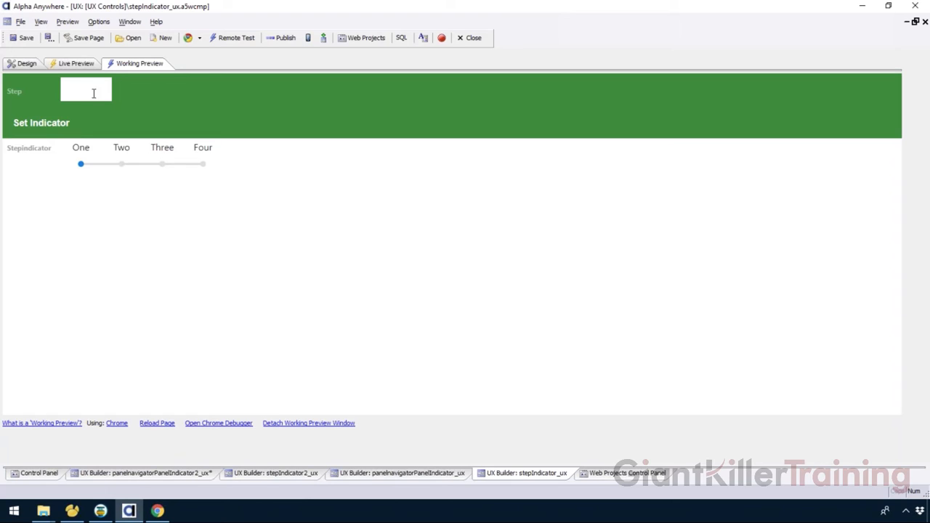
{"action": "left_click", "coordinate": [42, 123]}
{"action": "double_click", "coordinate": [93, 92]}
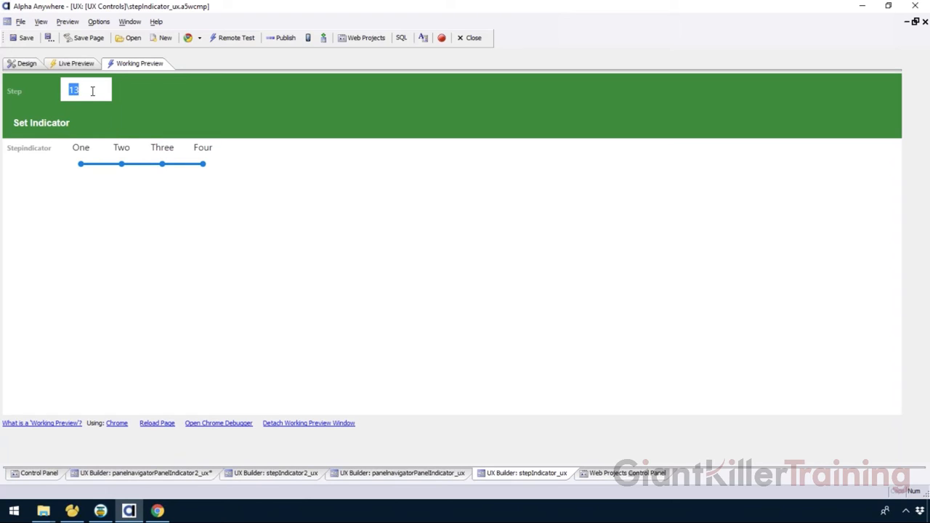
{"action": "key", "text": "BackSpace"}
{"action": "left_click", "coordinate": [41, 125]}
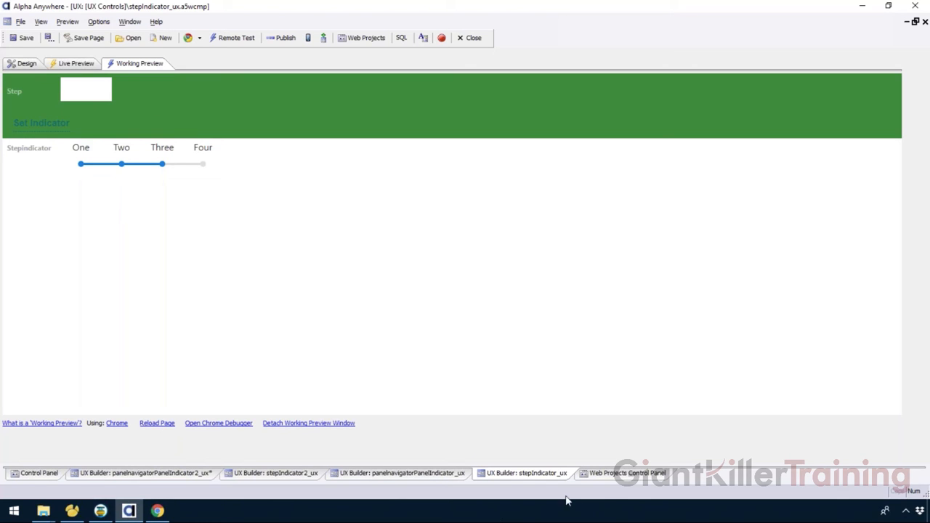
Step: Switch to the stepIndicator2_ux component and run it in Working Preview to view its six-step indicator
{"action": "left_click", "coordinate": [411, 473]}
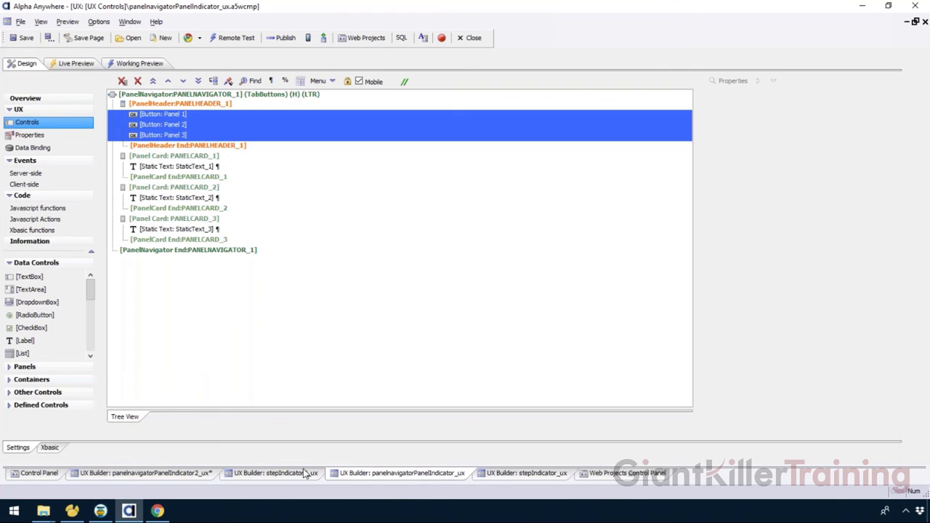
{"action": "left_click", "coordinate": [245, 475]}
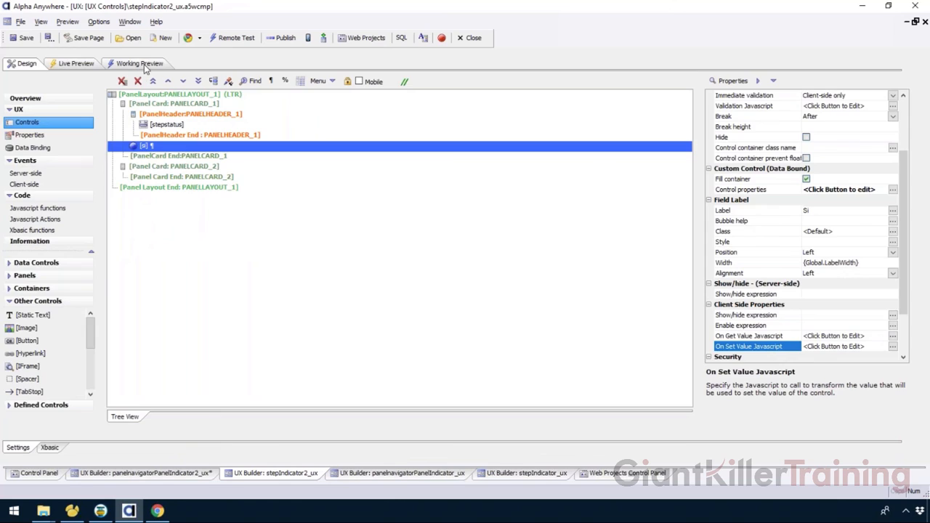
{"action": "left_click", "coordinate": [145, 65]}
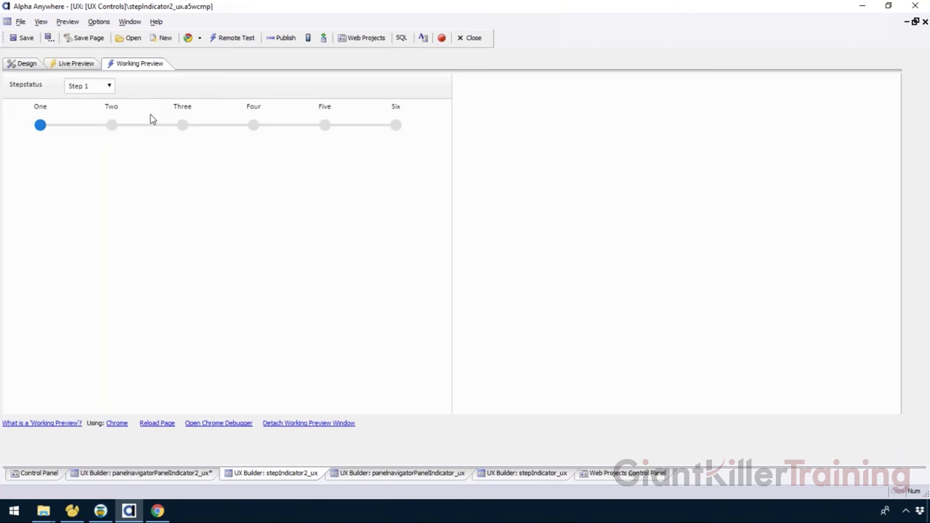